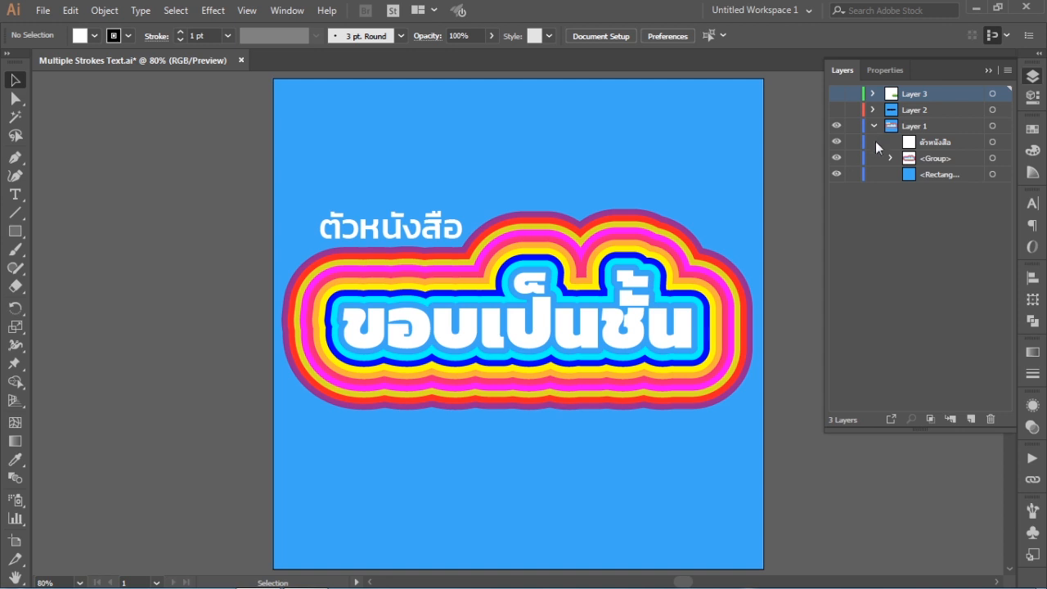
- Hide the text and the stroked lettering group in Layer 1, collapse that layer, and show Layer 2
{"action": "left_click", "coordinate": [836, 142]}
{"action": "left_click", "coordinate": [836, 158]}
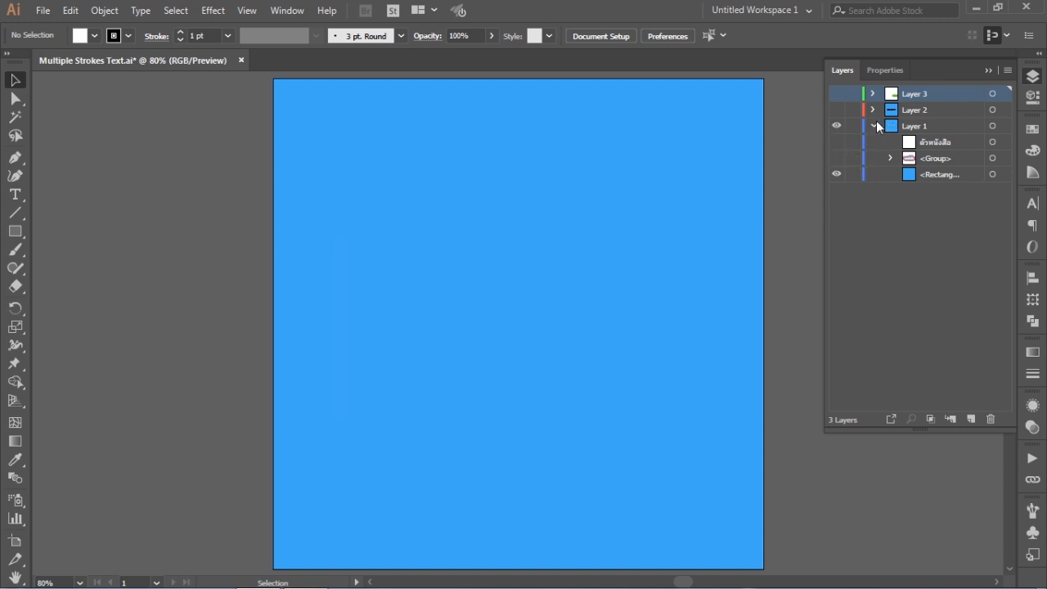
{"action": "left_click", "coordinate": [873, 126]}
{"action": "left_click", "coordinate": [835, 113]}
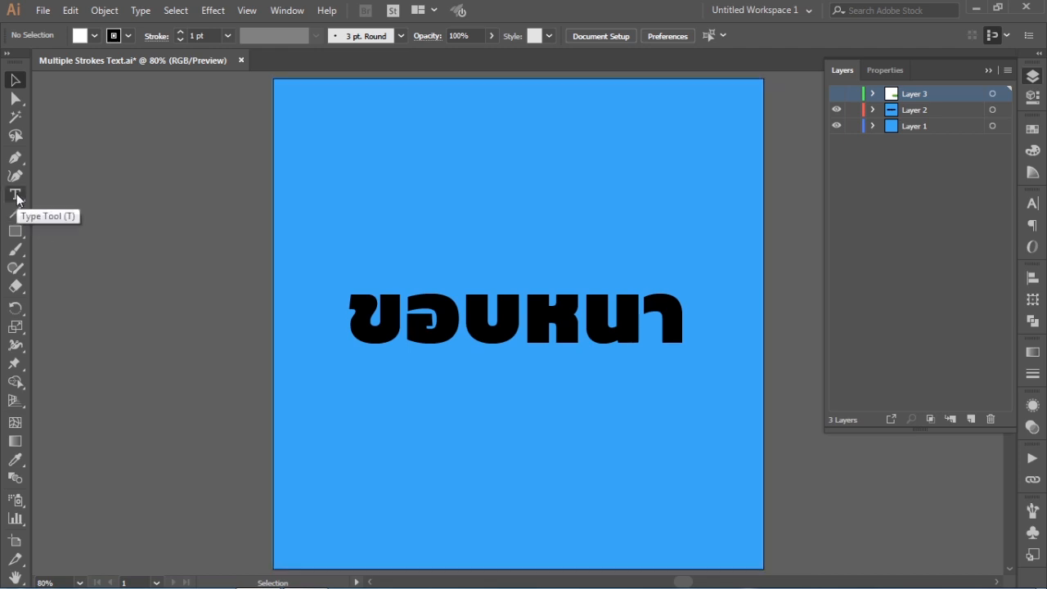
- Convert the black text "ขอบหนา" on Layer 2 to outlines and deselect it
{"action": "left_click", "coordinate": [464, 307]}
{"action": "left_click", "coordinate": [464, 307]}
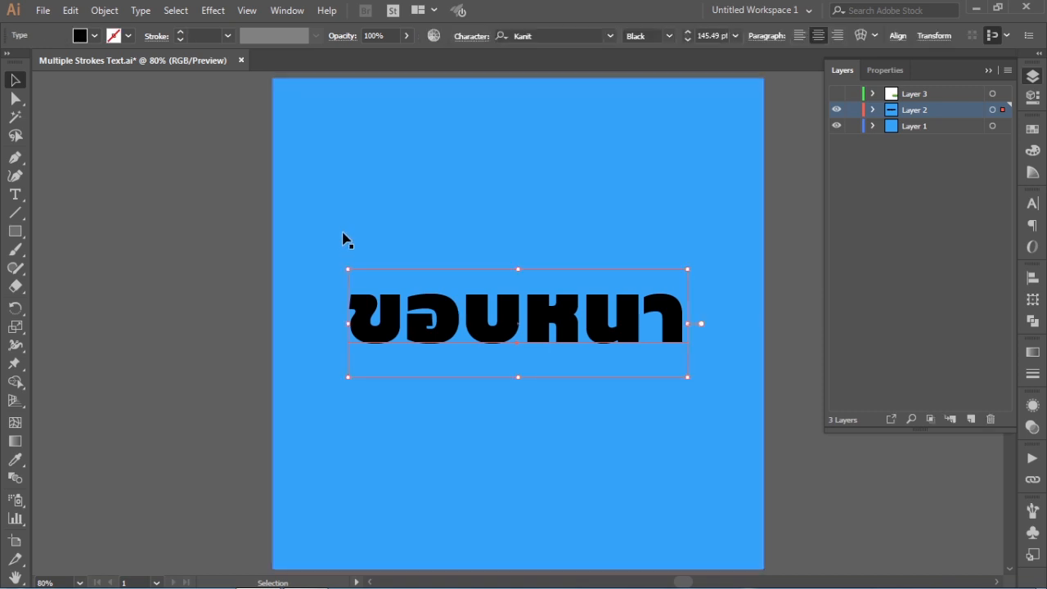
{"action": "right_click", "coordinate": [451, 313]}
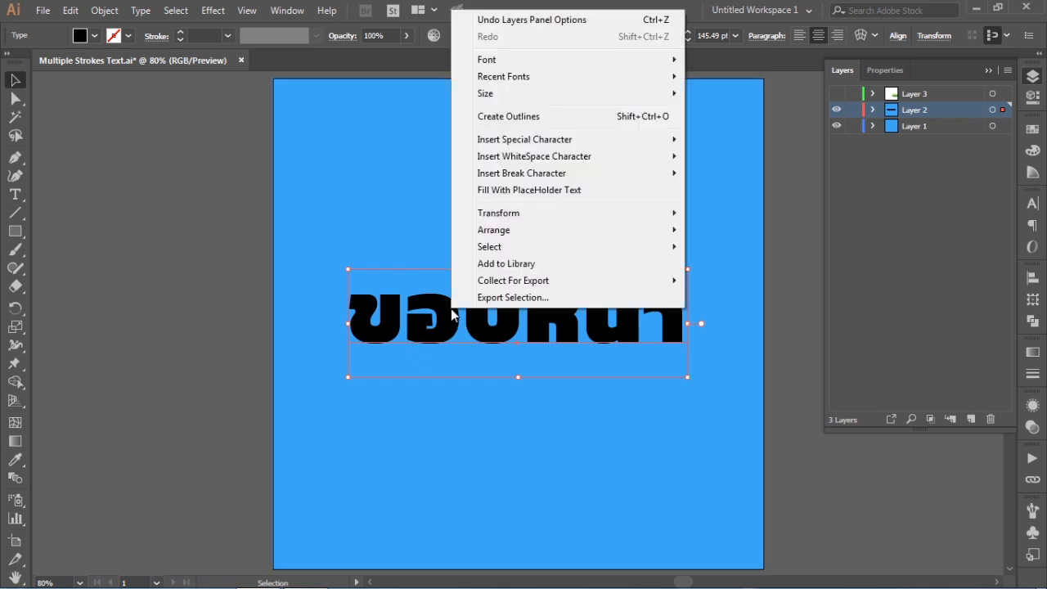
{"action": "left_click", "coordinate": [527, 122]}
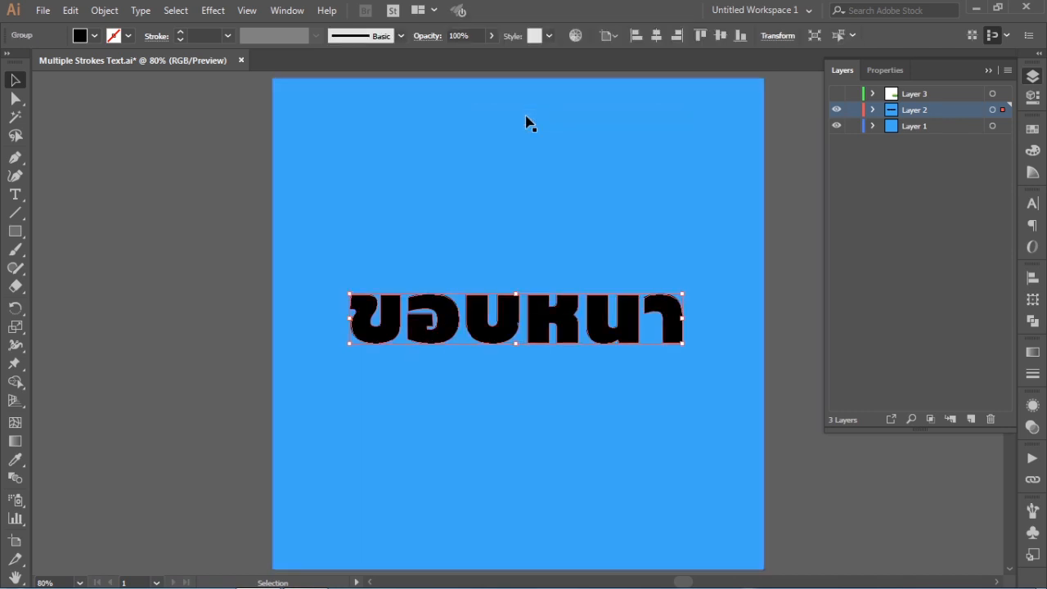
{"action": "left_click", "coordinate": [453, 212]}
{"action": "key", "text": "ctrl+shift+a"}
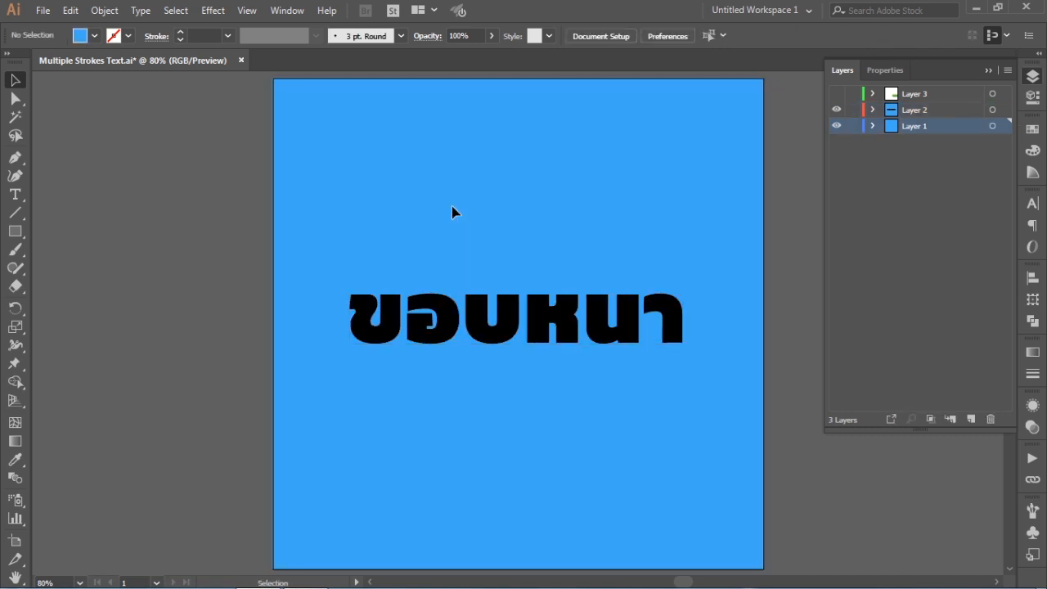
- Fill the outlined "ขอบหนา" lettering group with white
{"action": "left_click", "coordinate": [494, 327]}
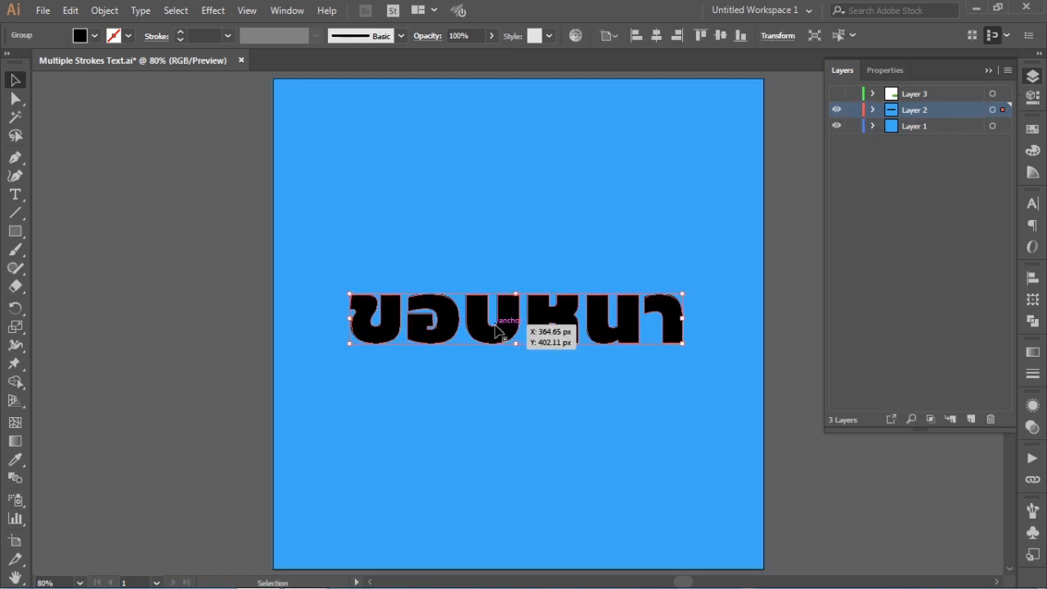
{"action": "left_click", "coordinate": [1031, 129]}
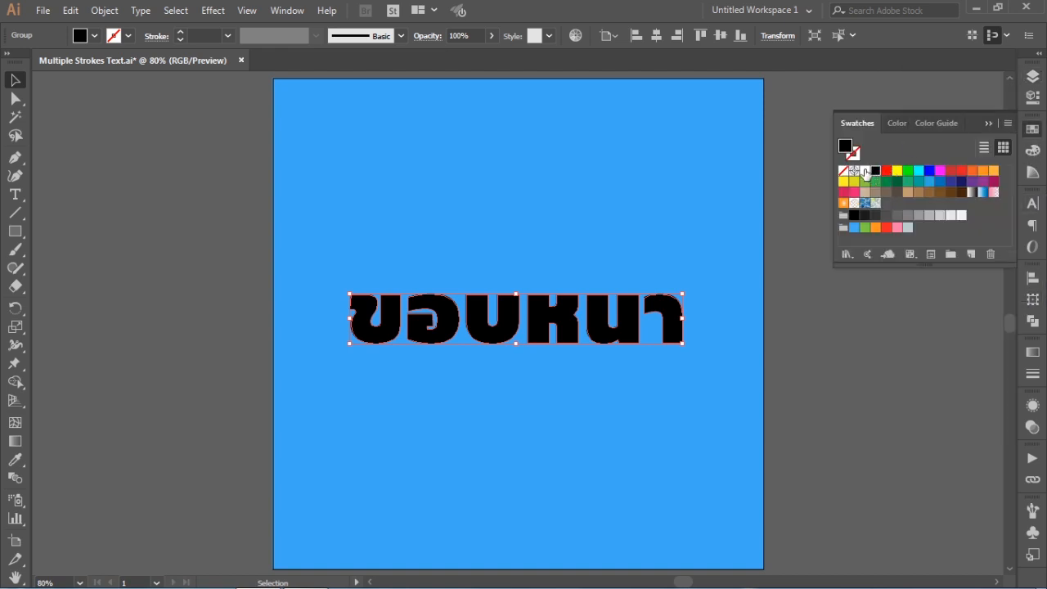
{"action": "left_click", "coordinate": [865, 171]}
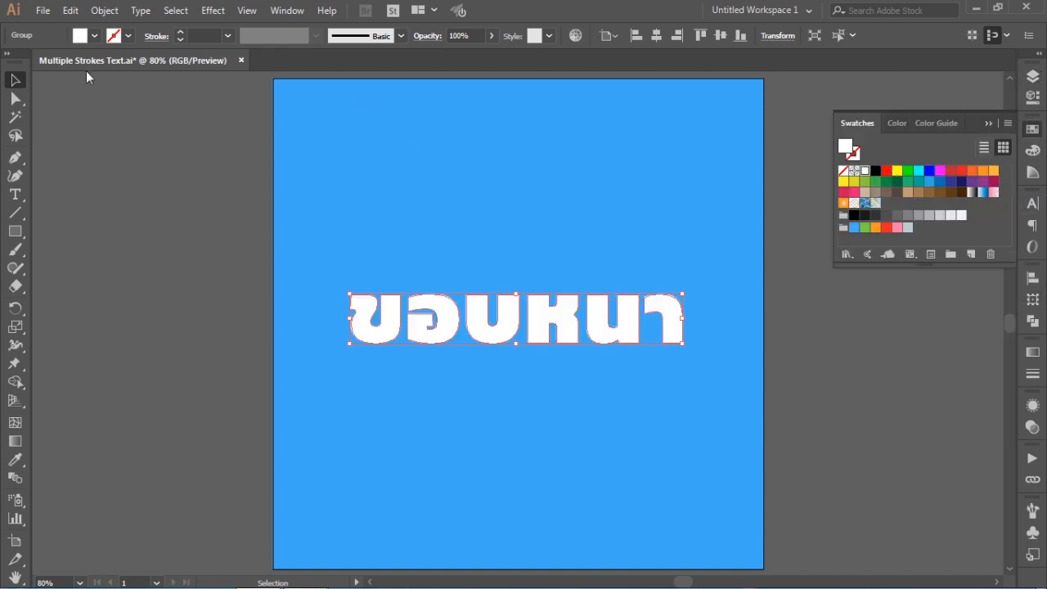
- Open Offset Path for the white lettering and turn on its preview
{"action": "left_click", "coordinate": [104, 11]}
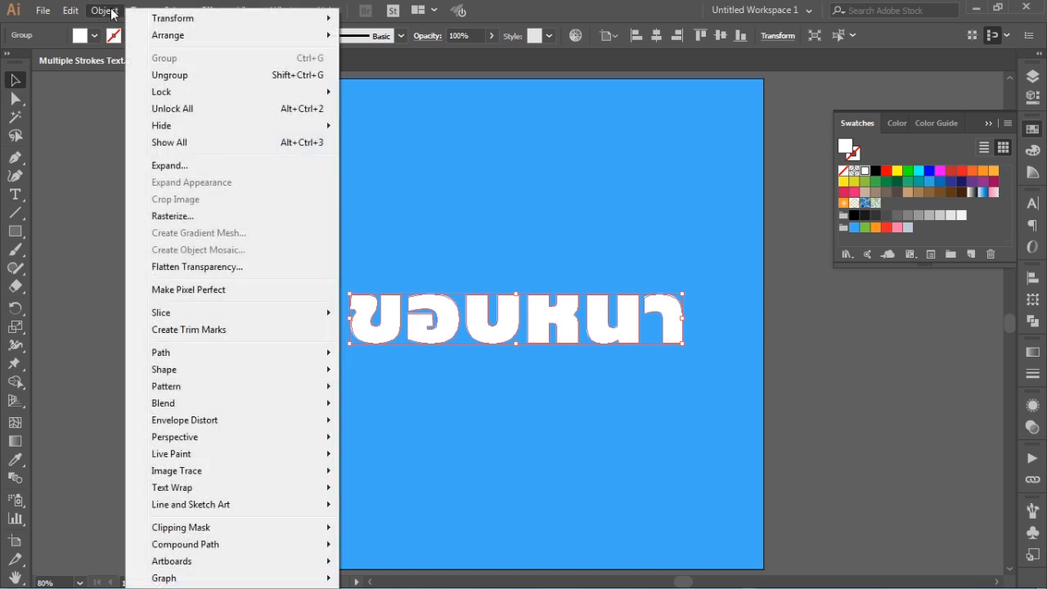
{"action": "mouse_move", "coordinate": [157, 353]}
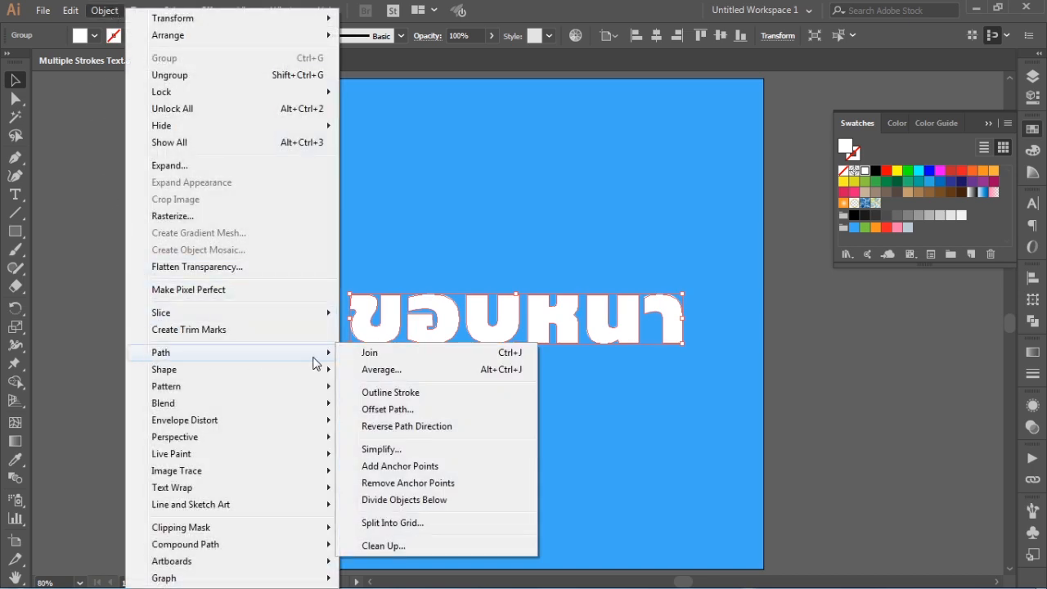
{"action": "left_click", "coordinate": [377, 410]}
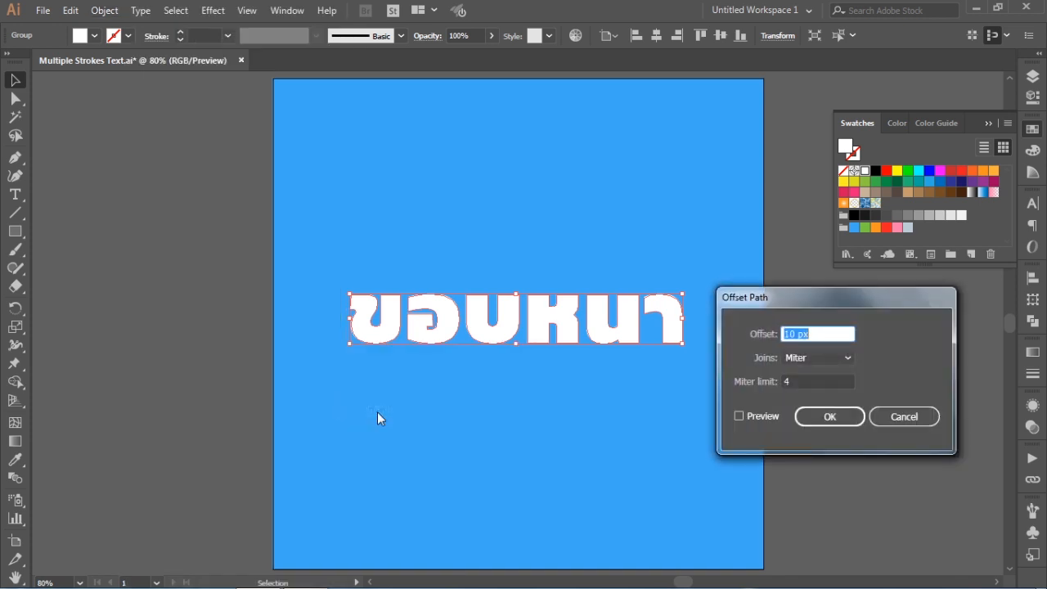
{"action": "left_click", "coordinate": [758, 417]}
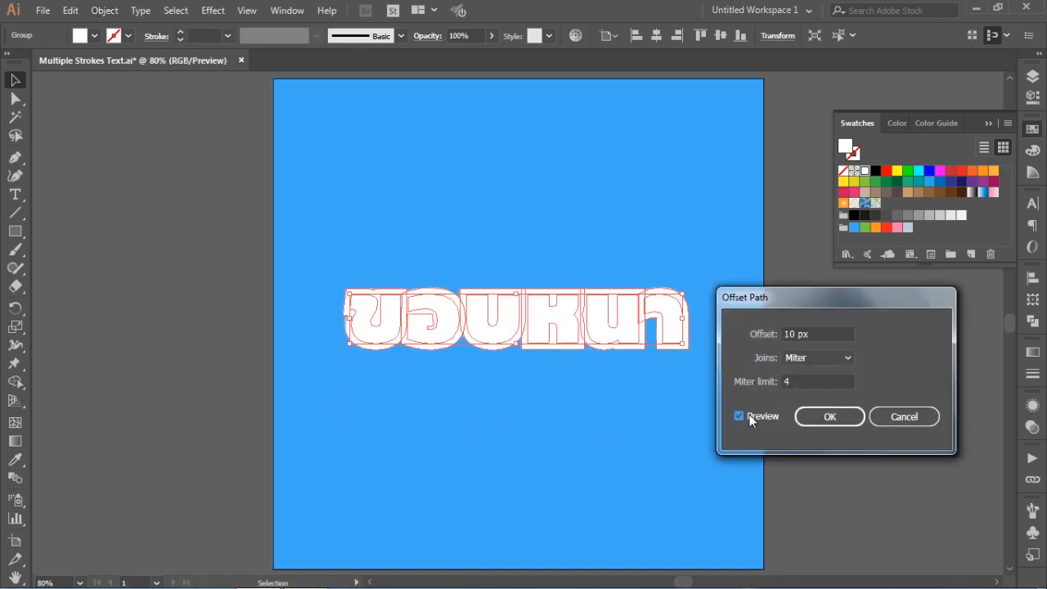
- Try an offset of 20 px for the white lettering and refresh the preview
{"action": "double_click", "coordinate": [809, 333]}
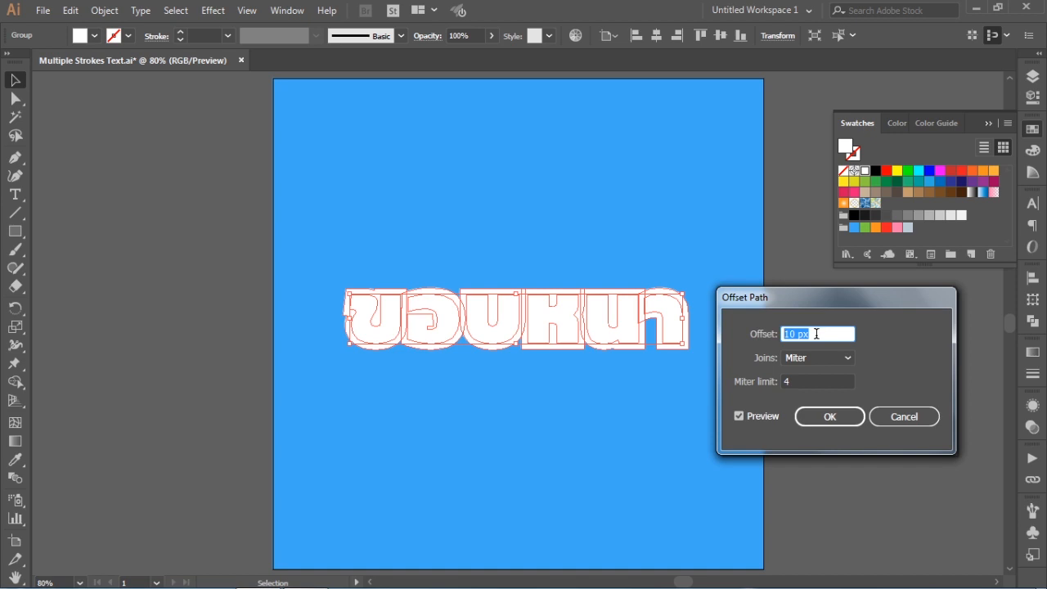
{"action": "type", "text": "20"}
{"action": "left_click", "coordinate": [763, 416]}
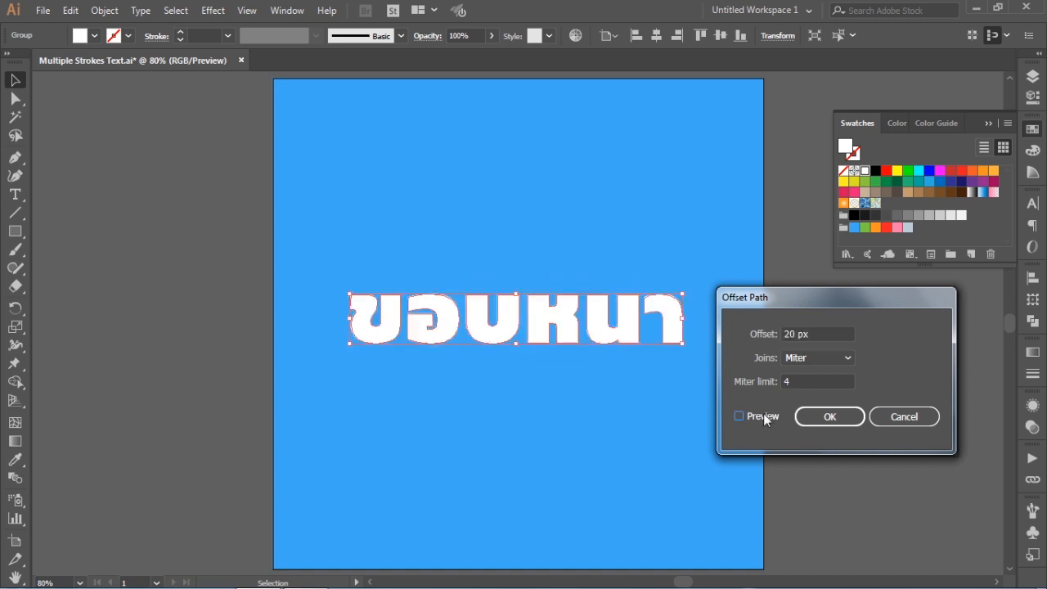
{"action": "left_click", "coordinate": [763, 416]}
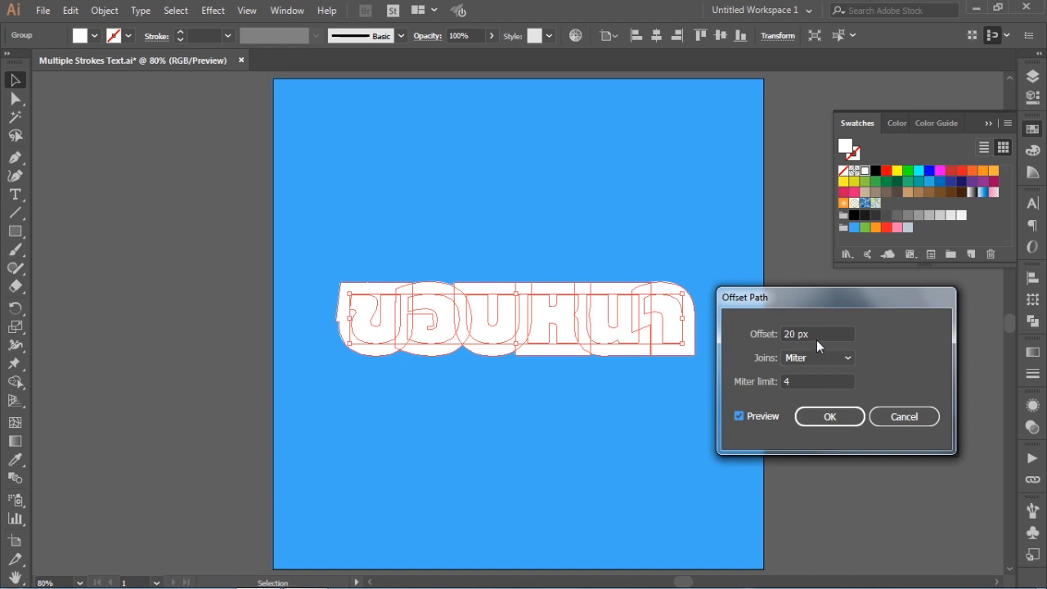
- Set the offset to 10 px with Miter joins, check the preview, and apply it to the white lettering
{"action": "left_click", "coordinate": [816, 340]}
{"action": "type", "text": "10"}
{"action": "left_click", "coordinate": [758, 412]}
{"action": "left_click", "coordinate": [758, 416]}
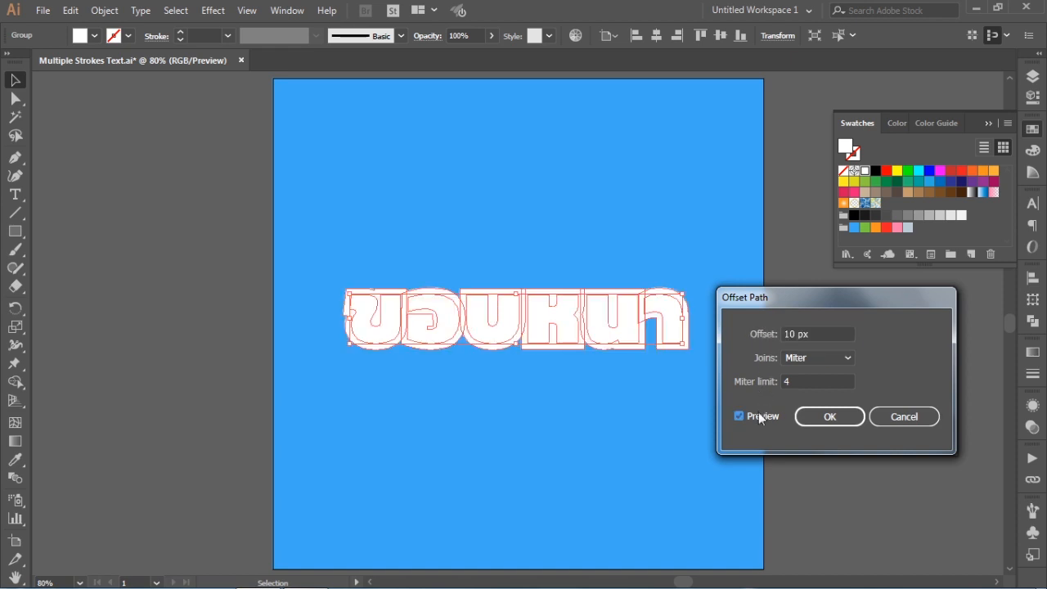
{"action": "left_click", "coordinate": [830, 418]}
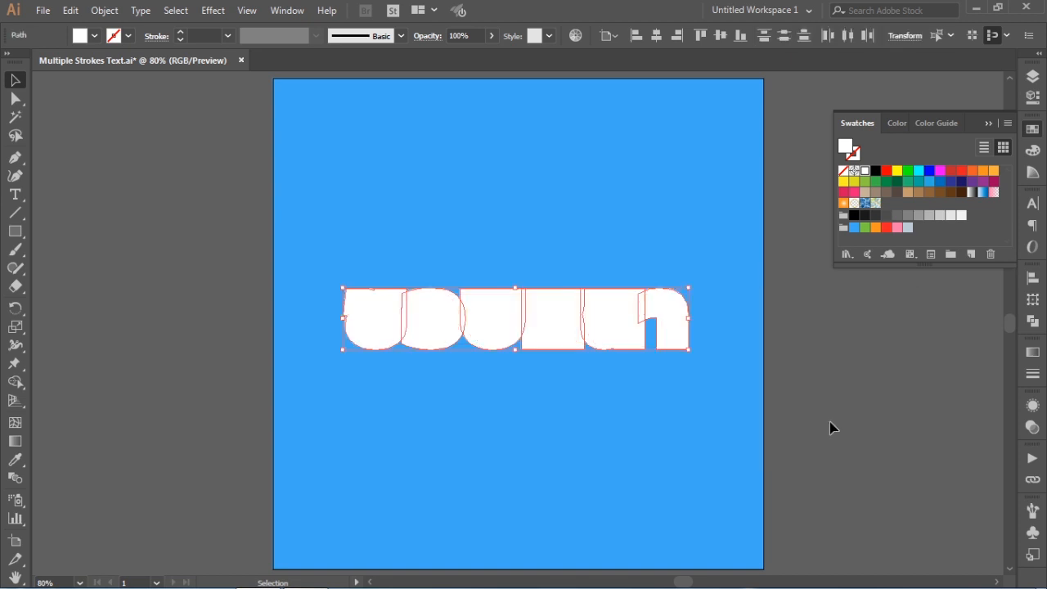
- Fill the new offset shapes around the lettering with red and send them to the back
{"action": "left_click", "coordinate": [886, 172]}
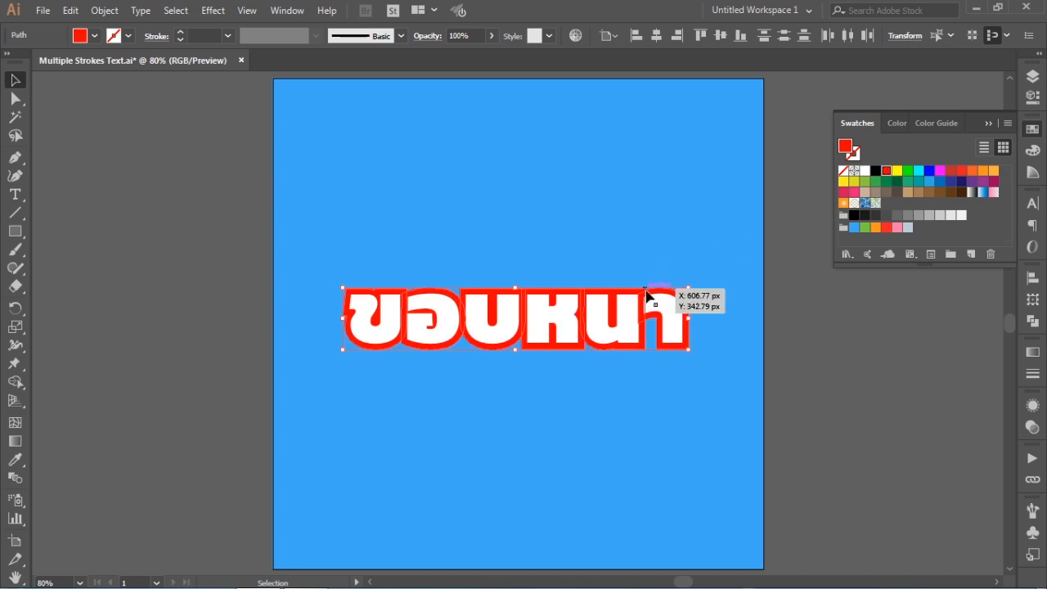
{"action": "right_click", "coordinate": [645, 294]}
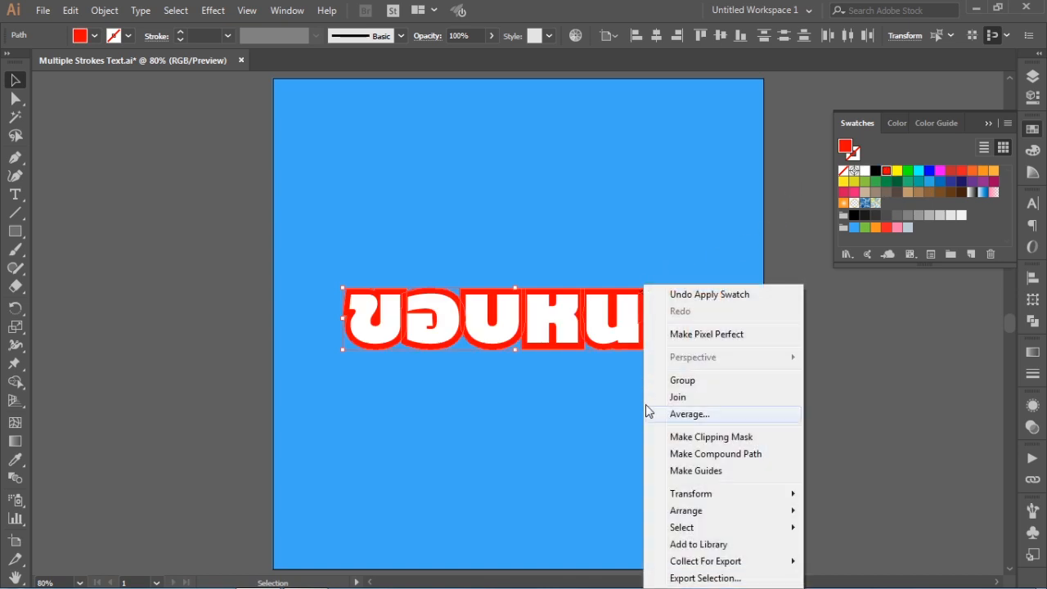
{"action": "mouse_move", "coordinate": [695, 515]}
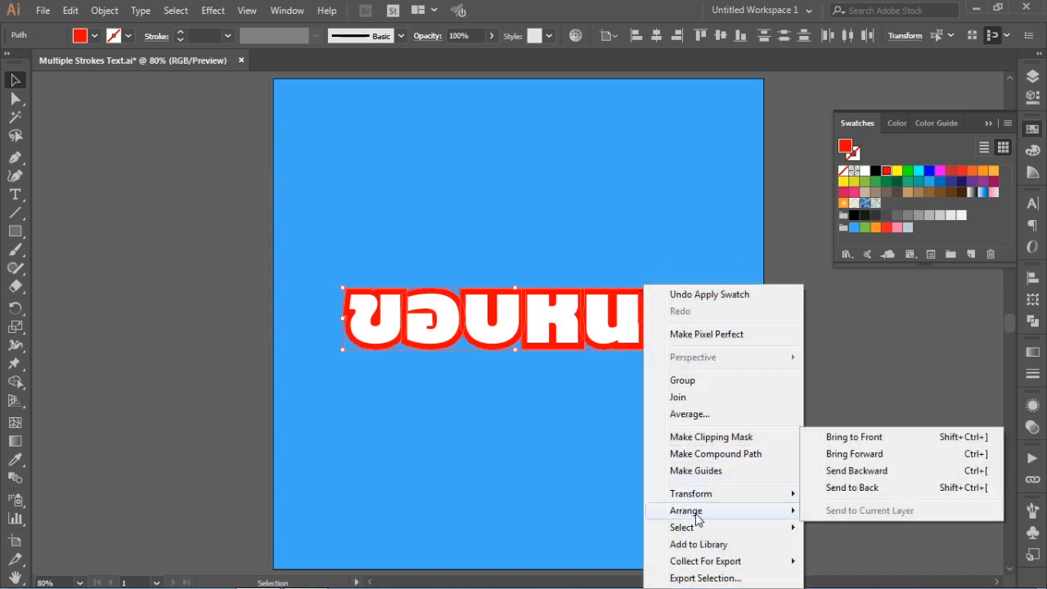
{"action": "left_click", "coordinate": [849, 490]}
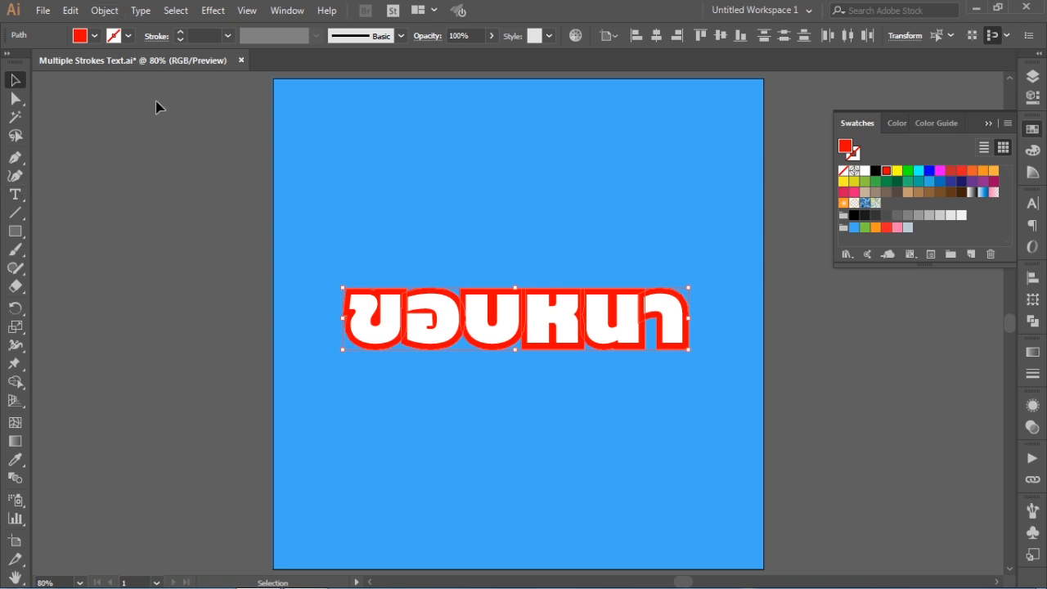
- Offset the red border shapes outward by 10 px with Miter joins
{"action": "left_click", "coordinate": [106, 16]}
{"action": "mouse_move", "coordinate": [168, 353]}
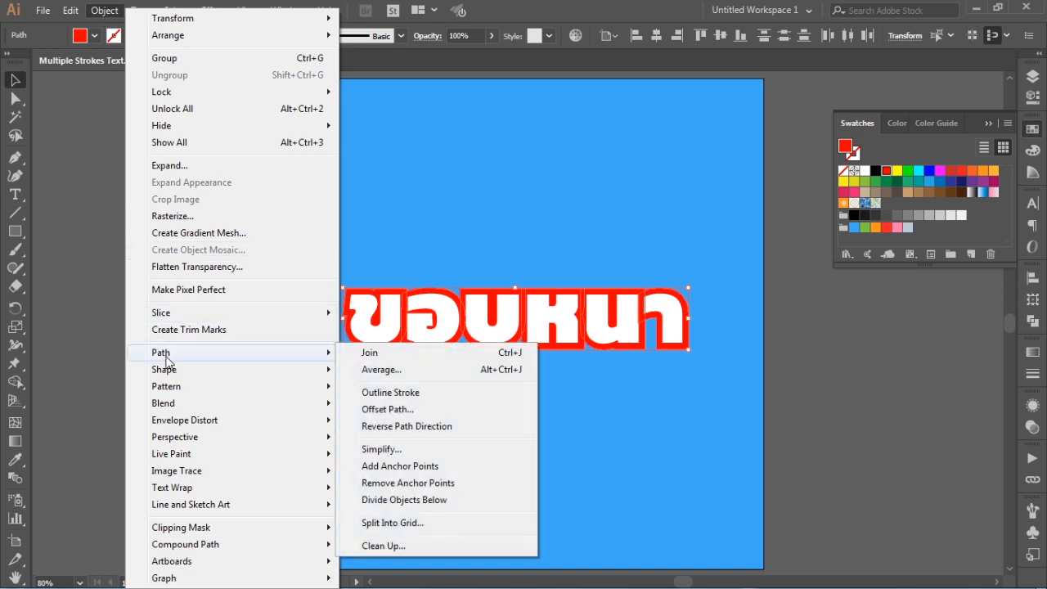
{"action": "left_click", "coordinate": [389, 409]}
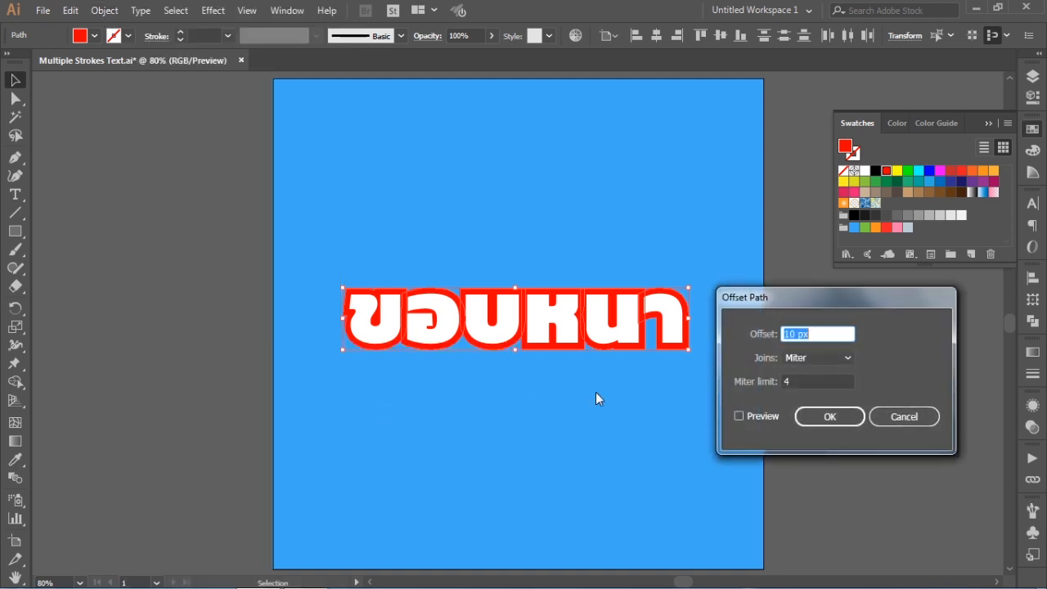
{"action": "left_click", "coordinate": [761, 416]}
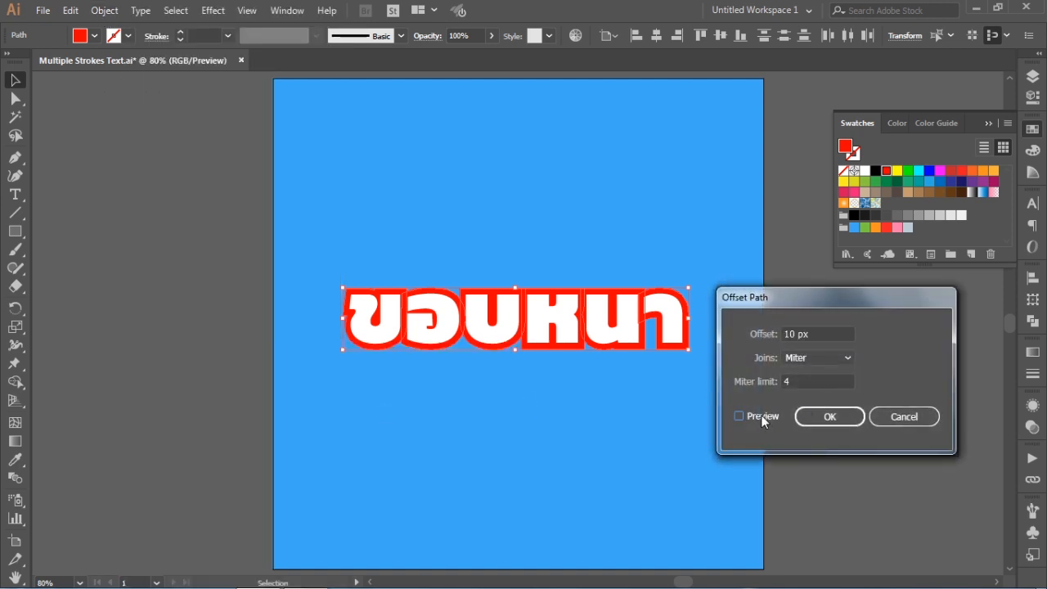
{"action": "left_click", "coordinate": [821, 419]}
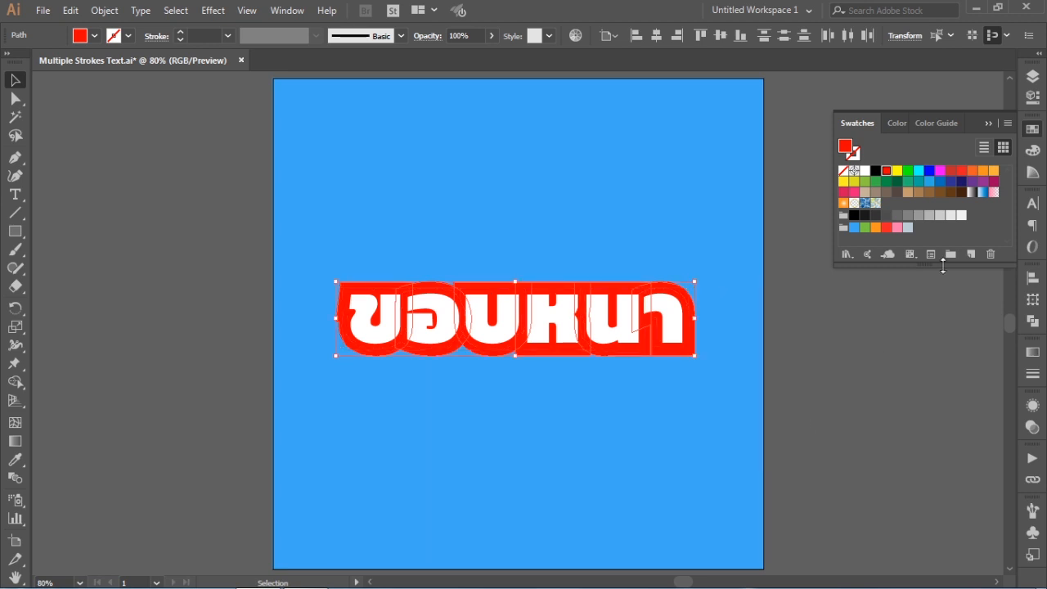
- Fill the second set of offset shapes with yellow and send them to the back
{"action": "left_click", "coordinate": [897, 171]}
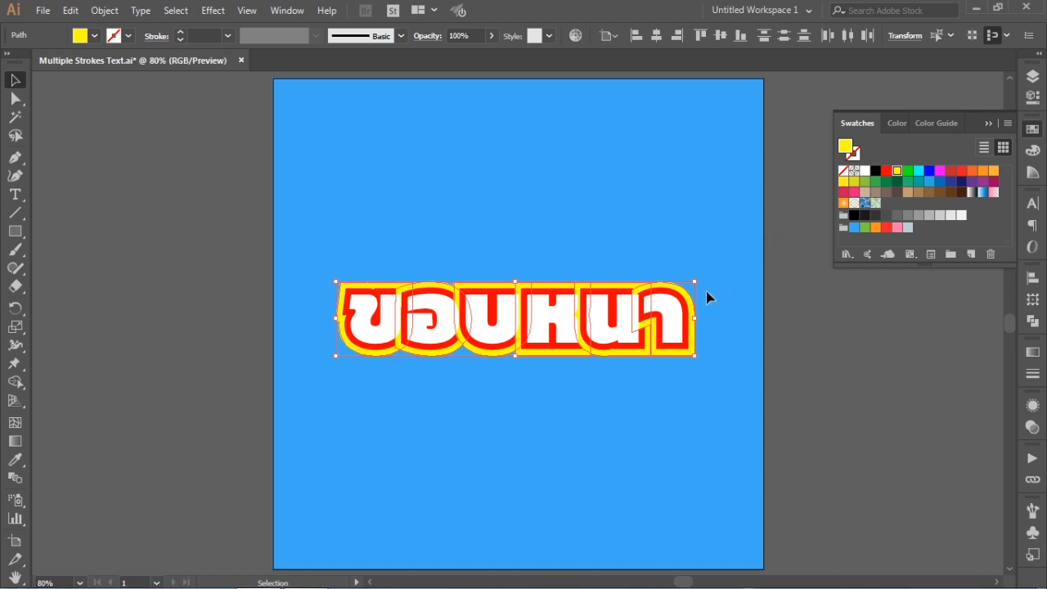
{"action": "right_click", "coordinate": [681, 291]}
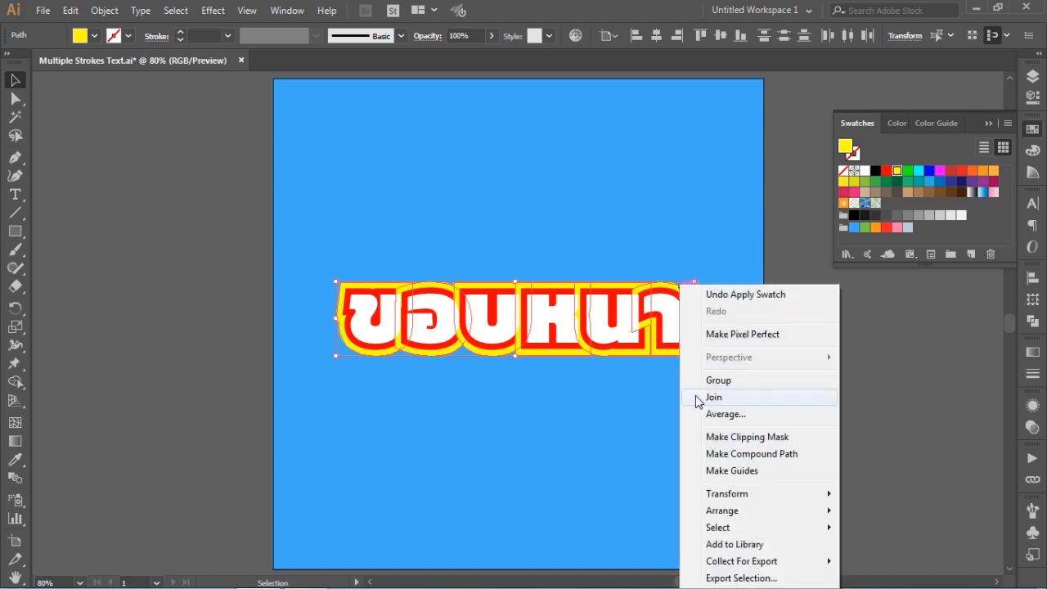
{"action": "mouse_move", "coordinate": [731, 511]}
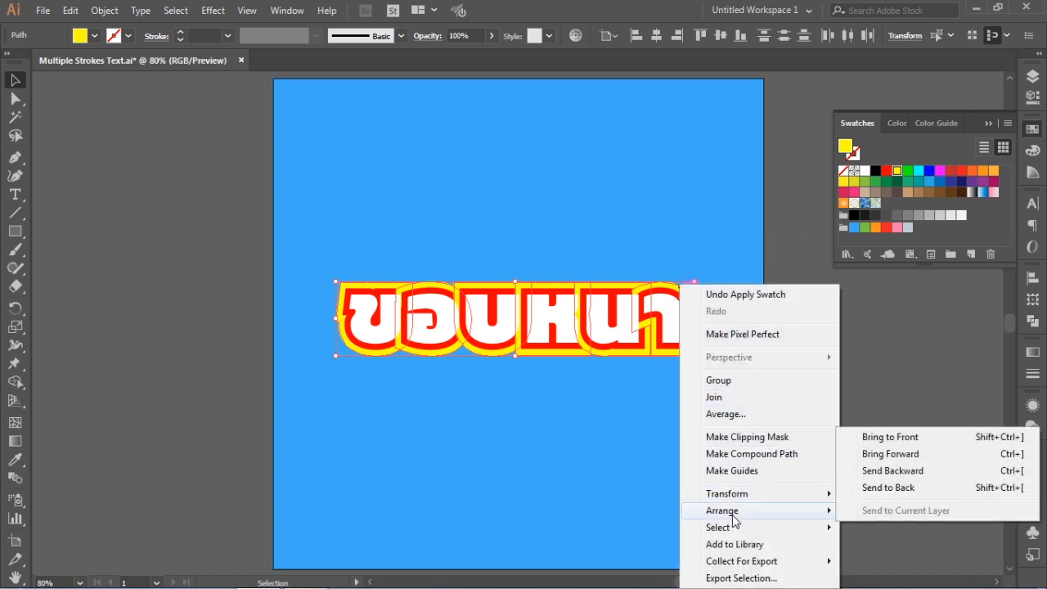
{"action": "left_click", "coordinate": [905, 489]}
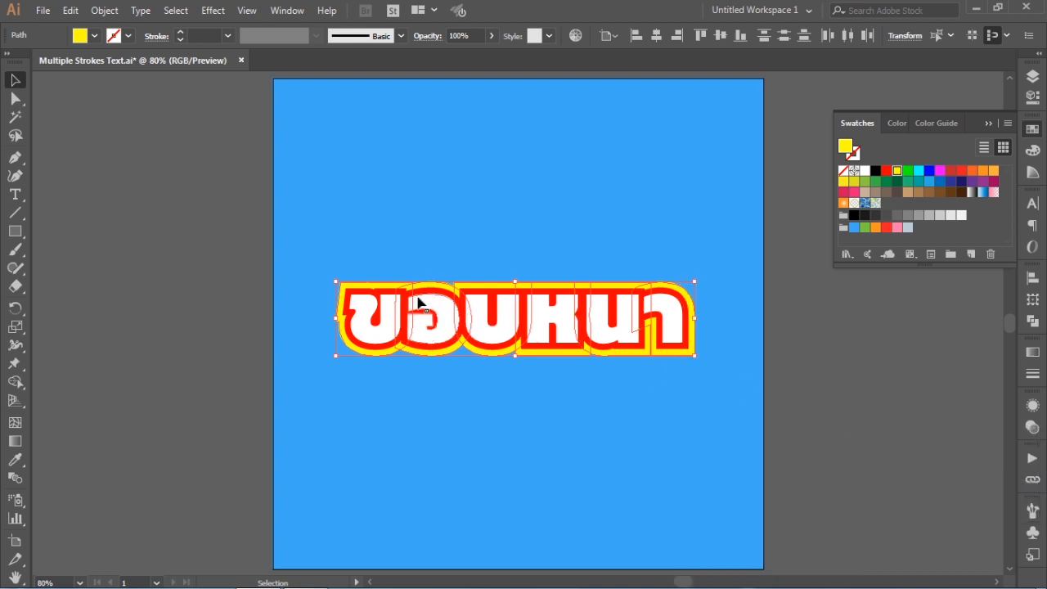
- Offset the yellow border shapes outward by 10 px with Miter joins, previewing before applying
{"action": "left_click", "coordinate": [104, 9]}
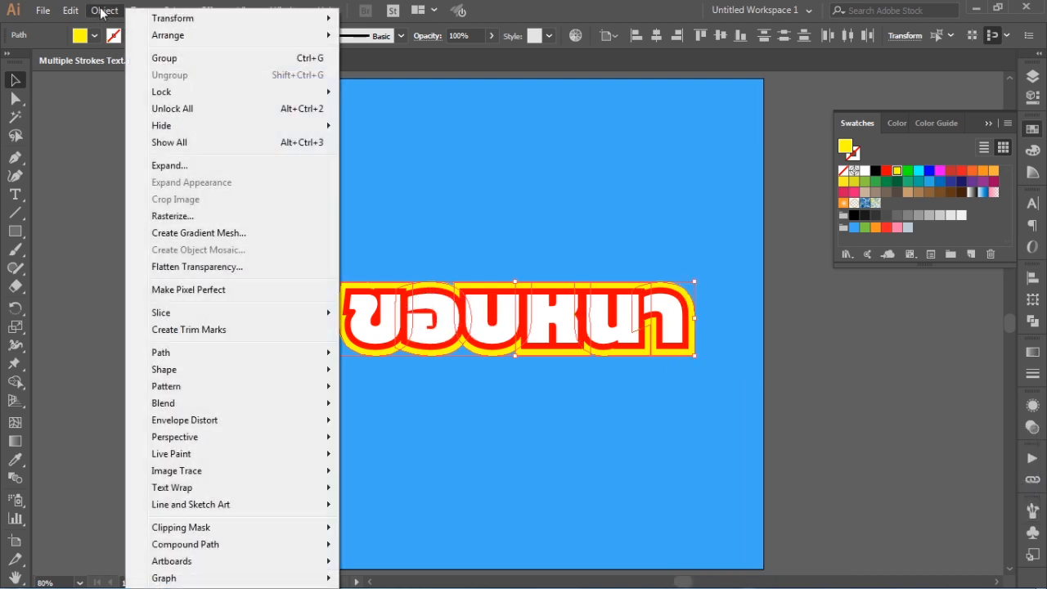
{"action": "mouse_move", "coordinate": [160, 357]}
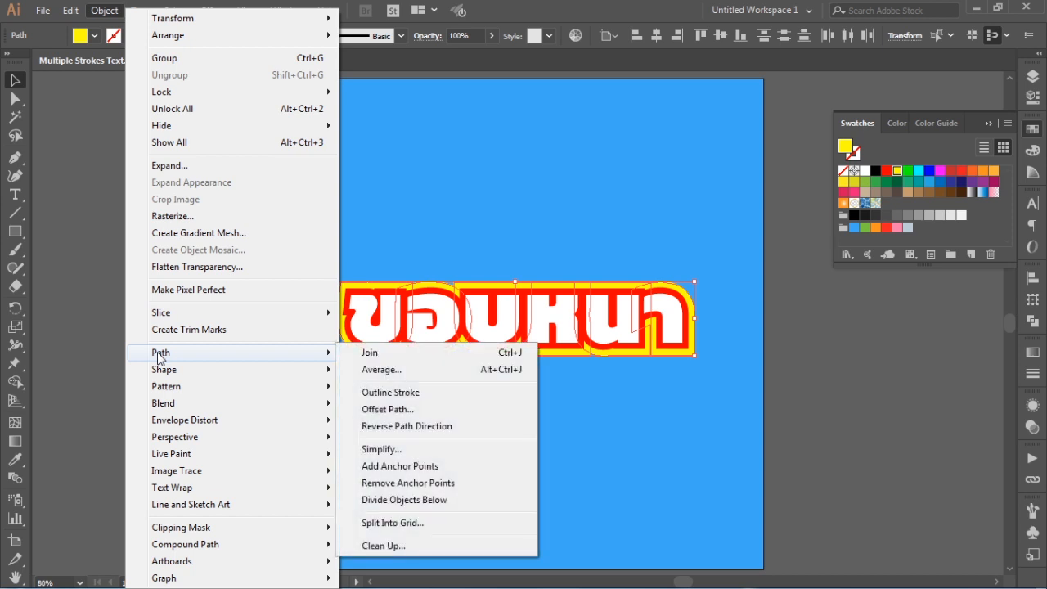
{"action": "left_click", "coordinate": [388, 409]}
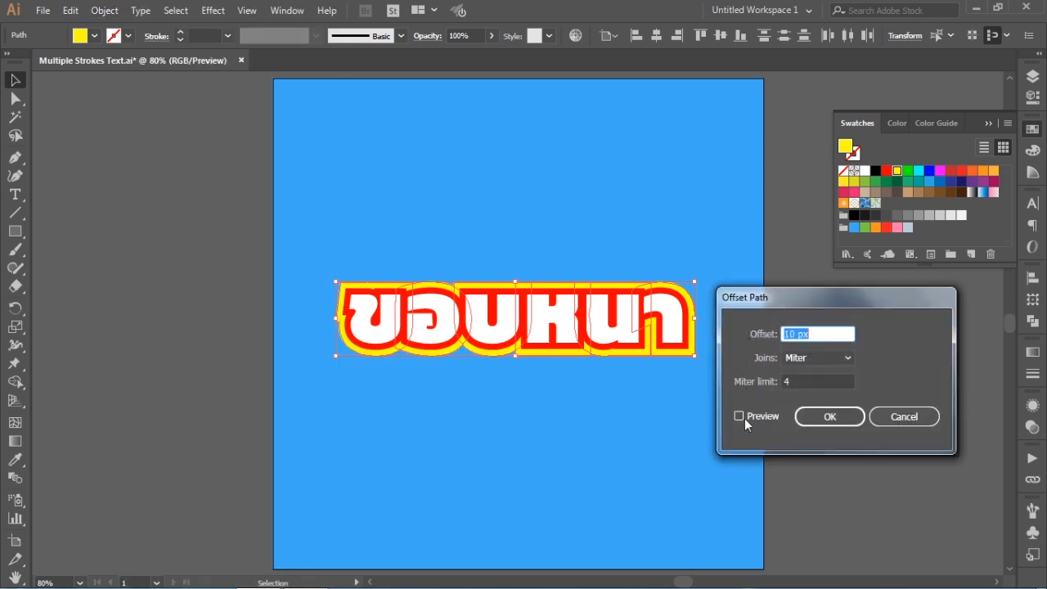
{"action": "left_click", "coordinate": [739, 417]}
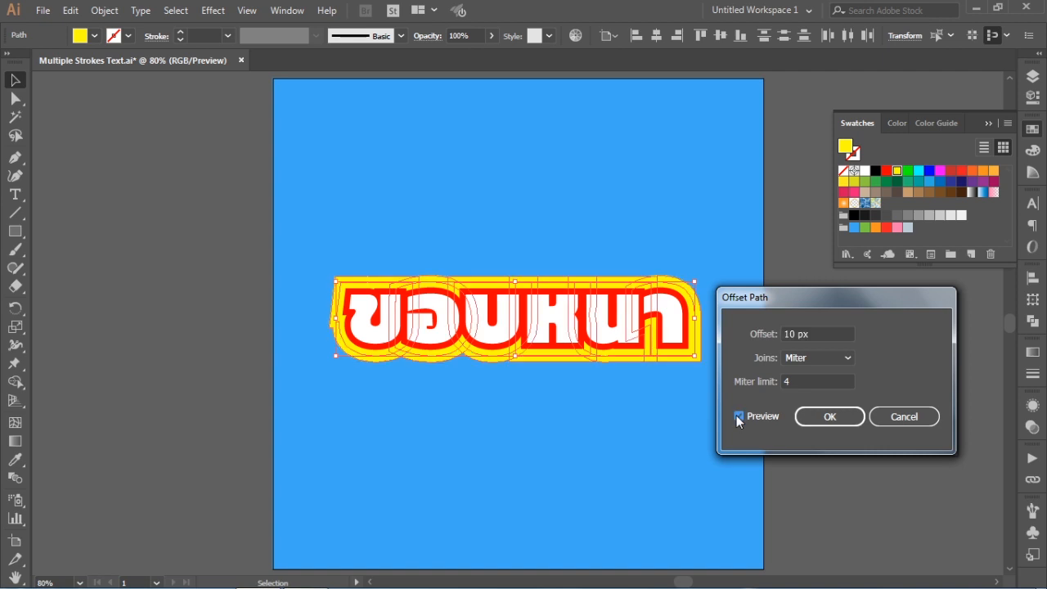
{"action": "left_click", "coordinate": [828, 417]}
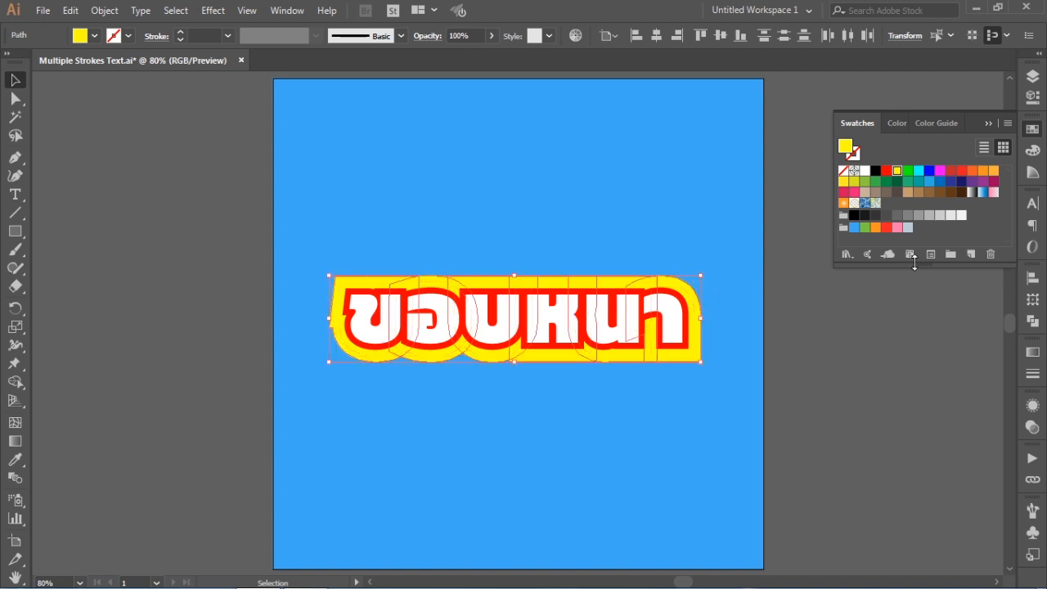
- Fill the newest offset shapes around the yellow border with RGB Green and send them to the back
{"action": "left_click", "coordinate": [908, 171]}
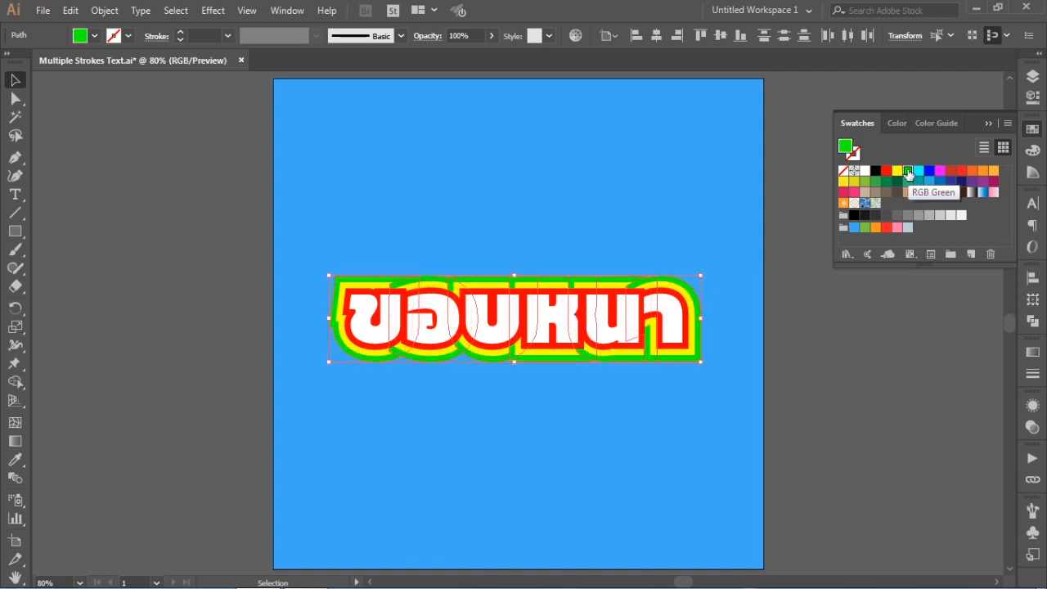
{"action": "right_click", "coordinate": [672, 279]}
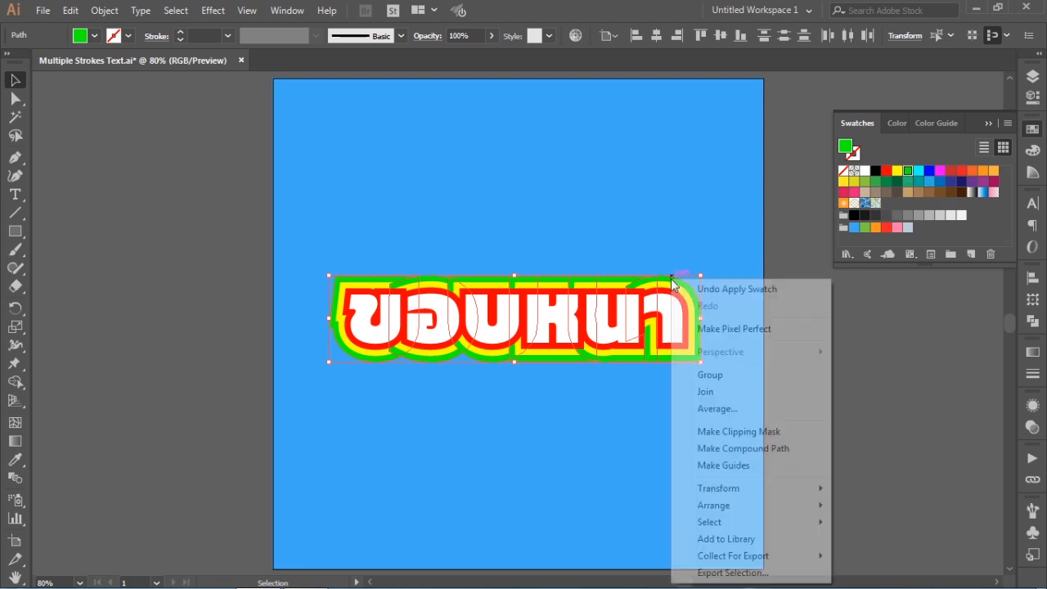
{"action": "mouse_move", "coordinate": [765, 507]}
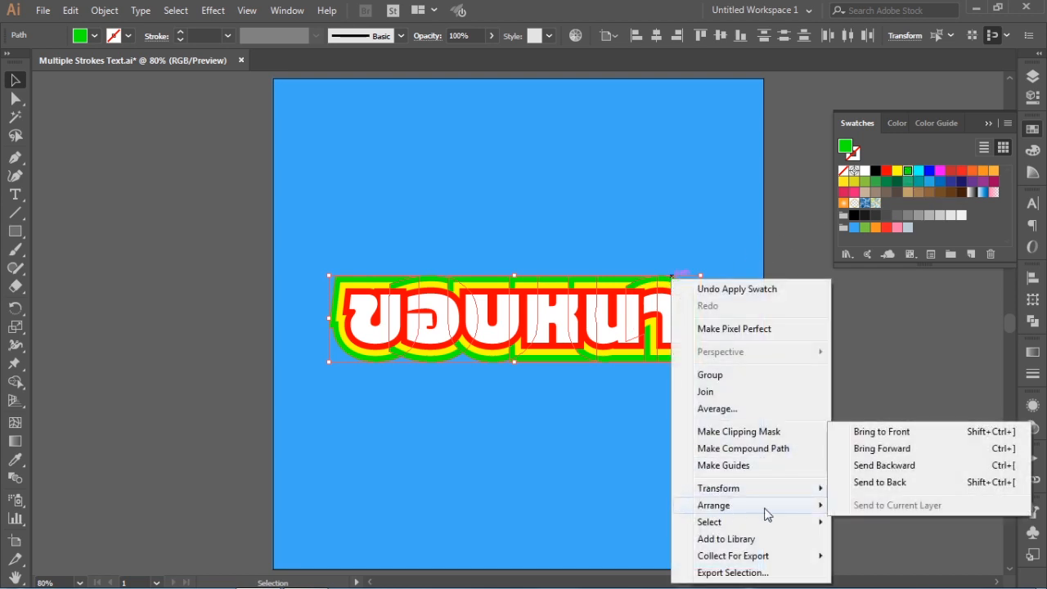
{"action": "left_click", "coordinate": [870, 484]}
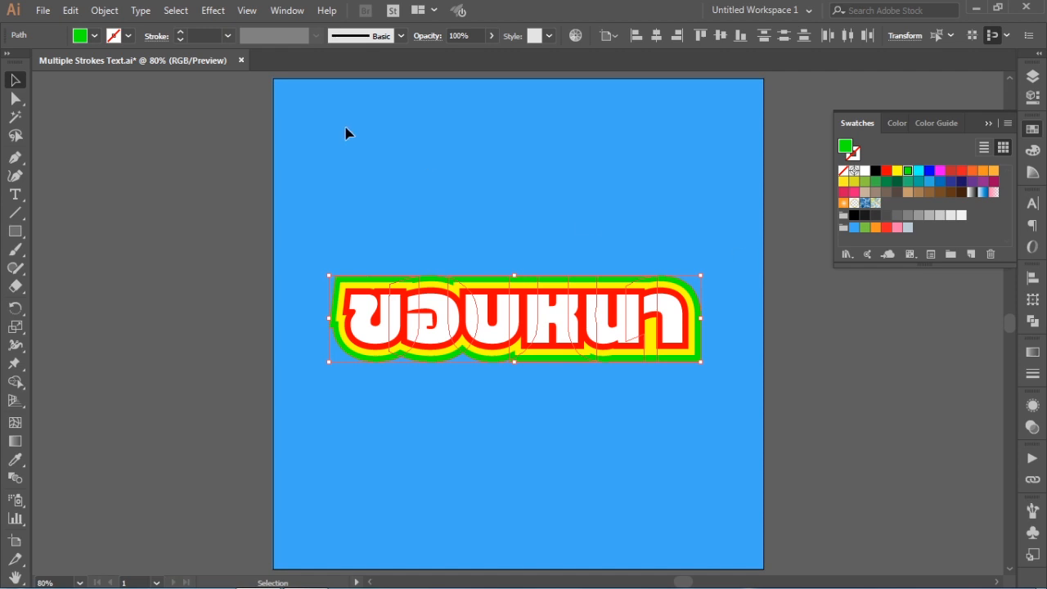
- Offset the green border shapes outward by 10 px with Miter joins, previewing before applying
{"action": "left_click", "coordinate": [101, 12]}
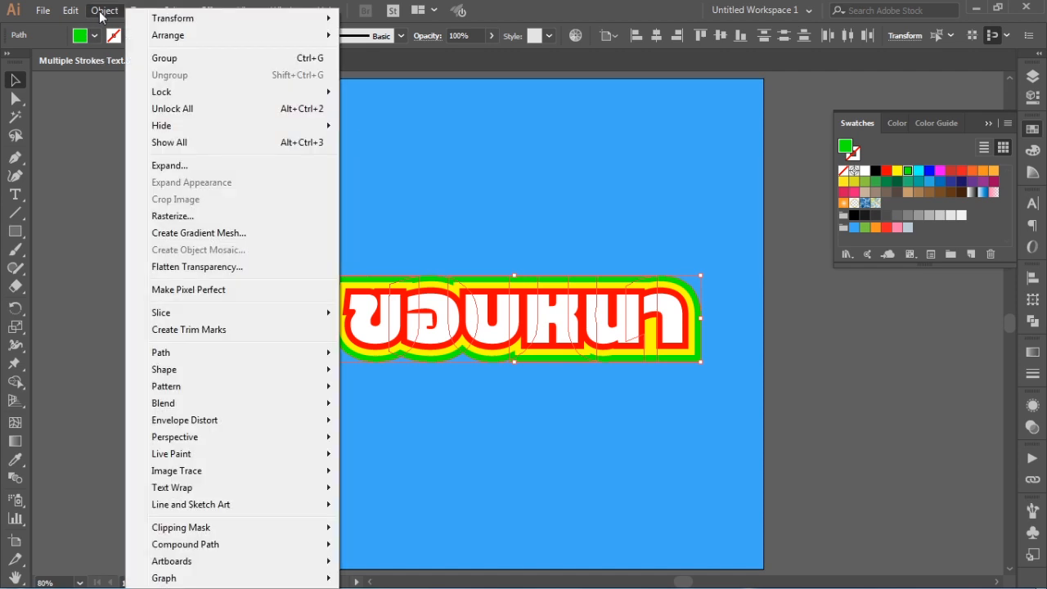
{"action": "mouse_move", "coordinate": [315, 353]}
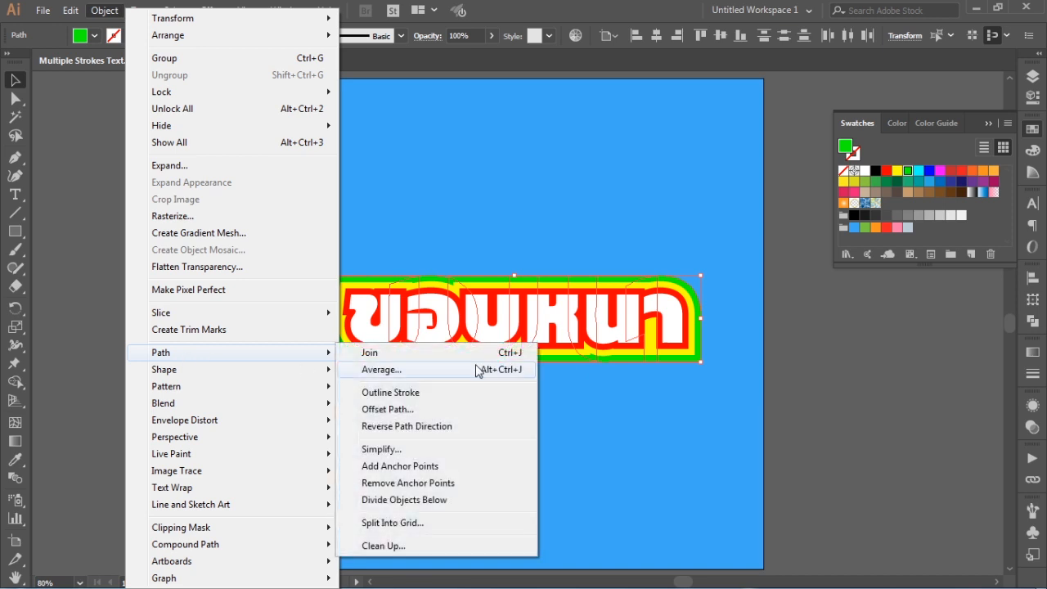
{"action": "left_click", "coordinate": [425, 409]}
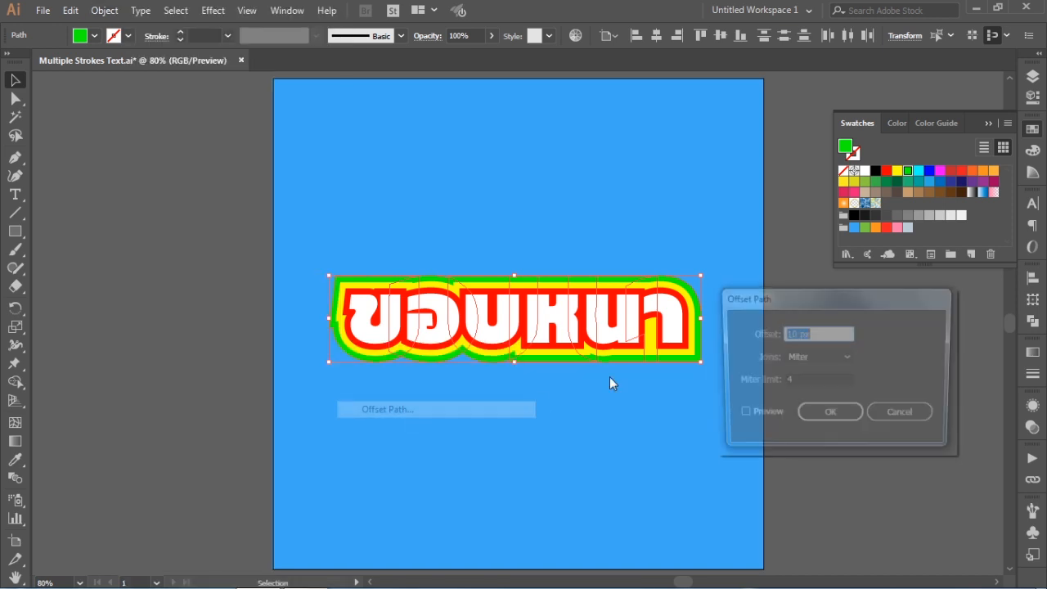
{"action": "left_click", "coordinate": [753, 415]}
{"action": "left_click", "coordinate": [829, 416]}
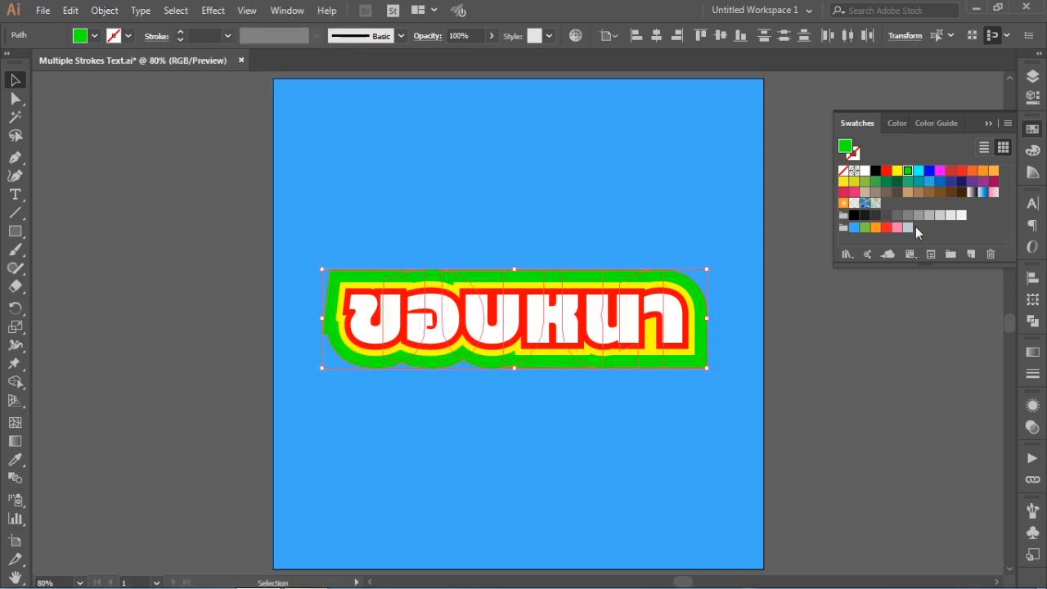
- Fill the offset shapes around the green border with cyan and send them to the back
{"action": "left_click", "coordinate": [919, 171]}
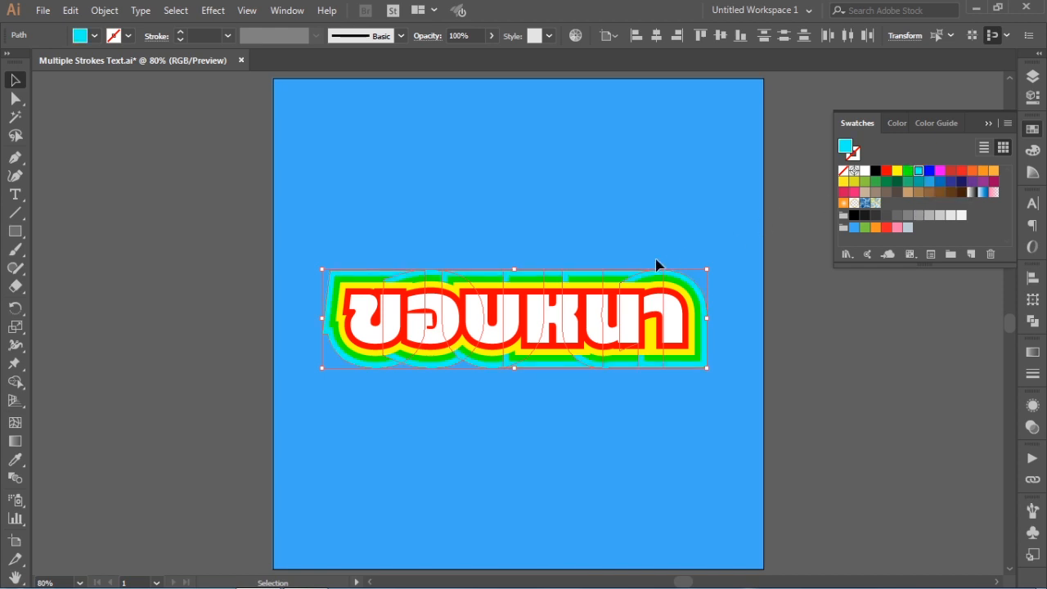
{"action": "right_click", "coordinate": [625, 278]}
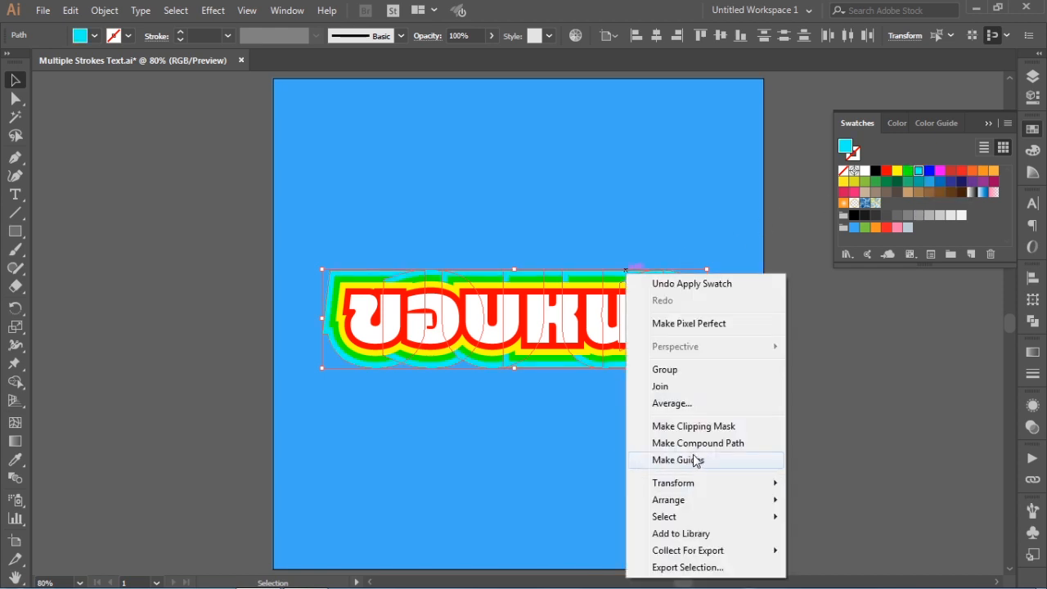
{"action": "mouse_move", "coordinate": [689, 501]}
{"action": "left_click", "coordinate": [820, 551]}
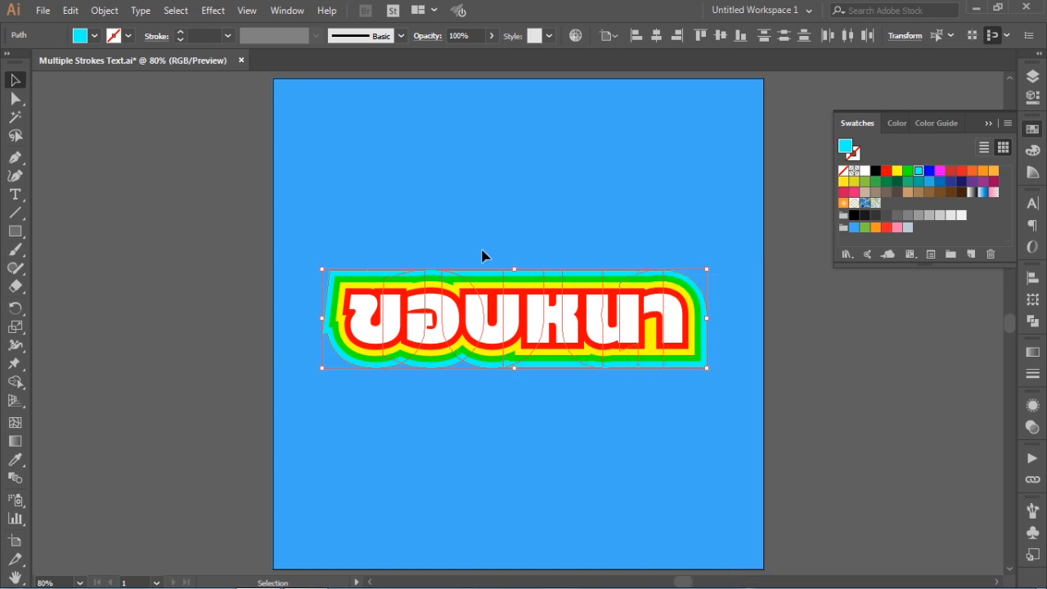
- Offset the cyan border shapes outward by 10 px with Miter joins and a miter limit of 4, previewing before applying
{"action": "left_click", "coordinate": [105, 10]}
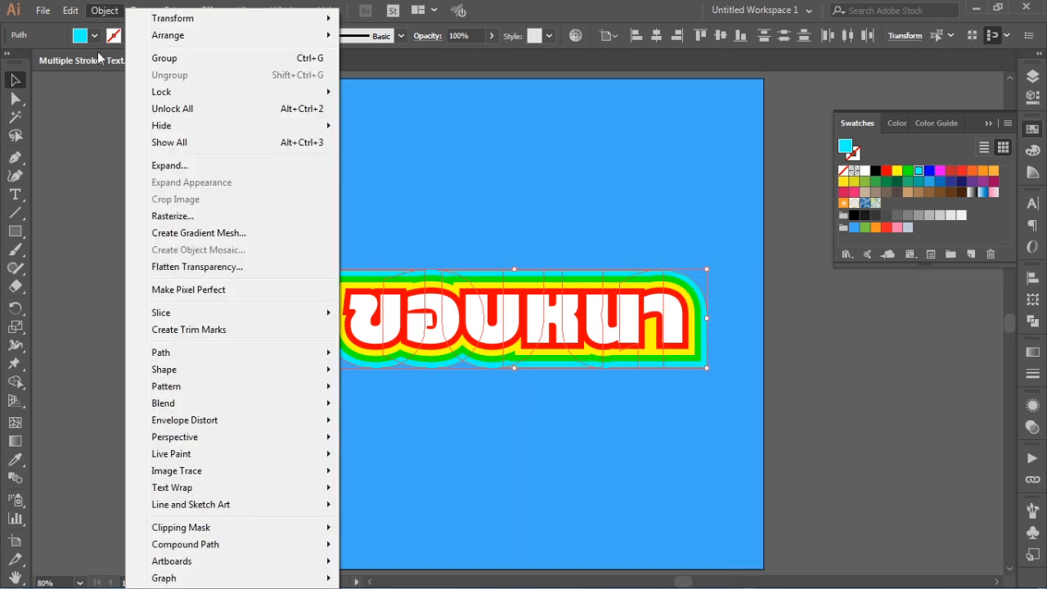
{"action": "mouse_move", "coordinate": [180, 353]}
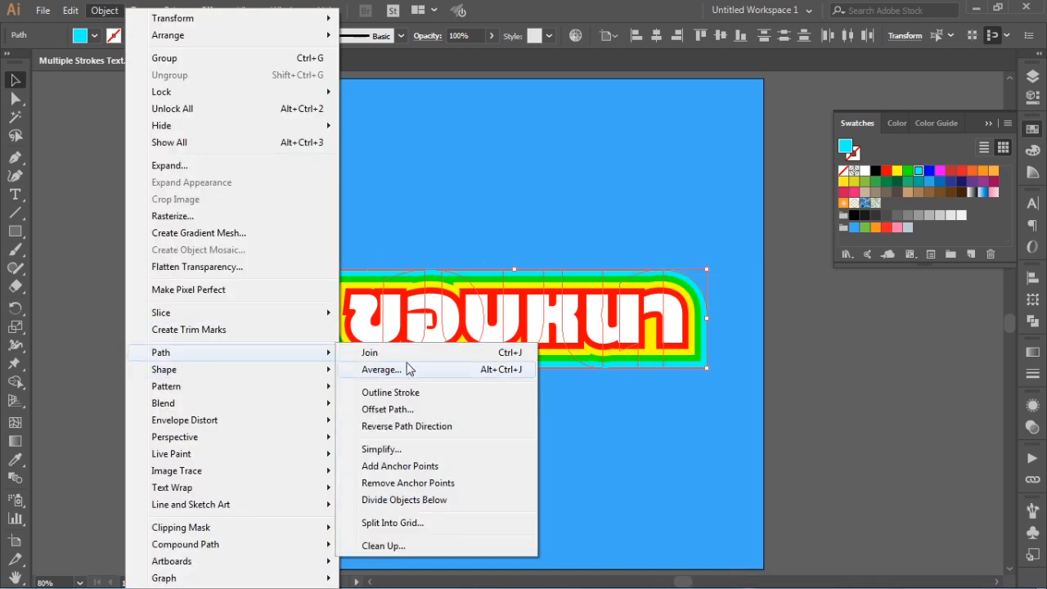
{"action": "left_click", "coordinate": [390, 410]}
{"action": "left_click", "coordinate": [769, 417]}
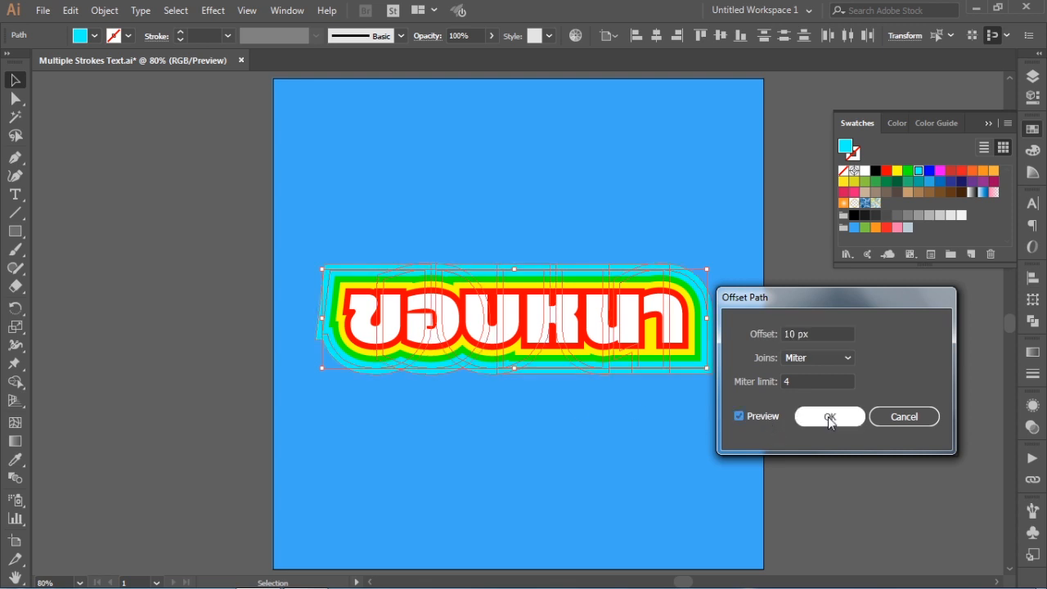
{"action": "left_click", "coordinate": [829, 417]}
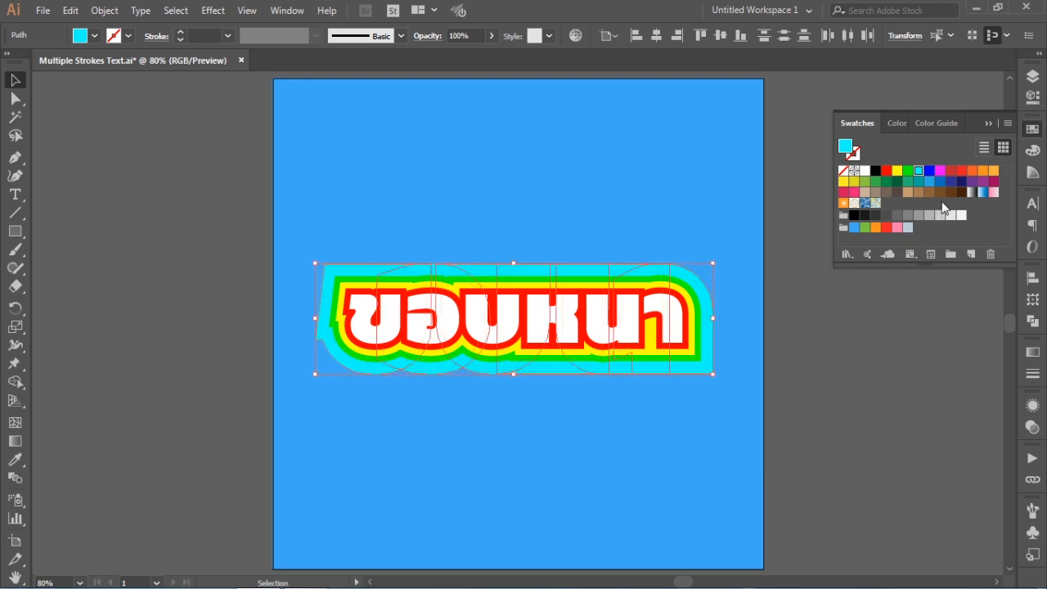
- Fill the outermost offset shapes with black, send them to the back and clear the selection
{"action": "left_click", "coordinate": [853, 215]}
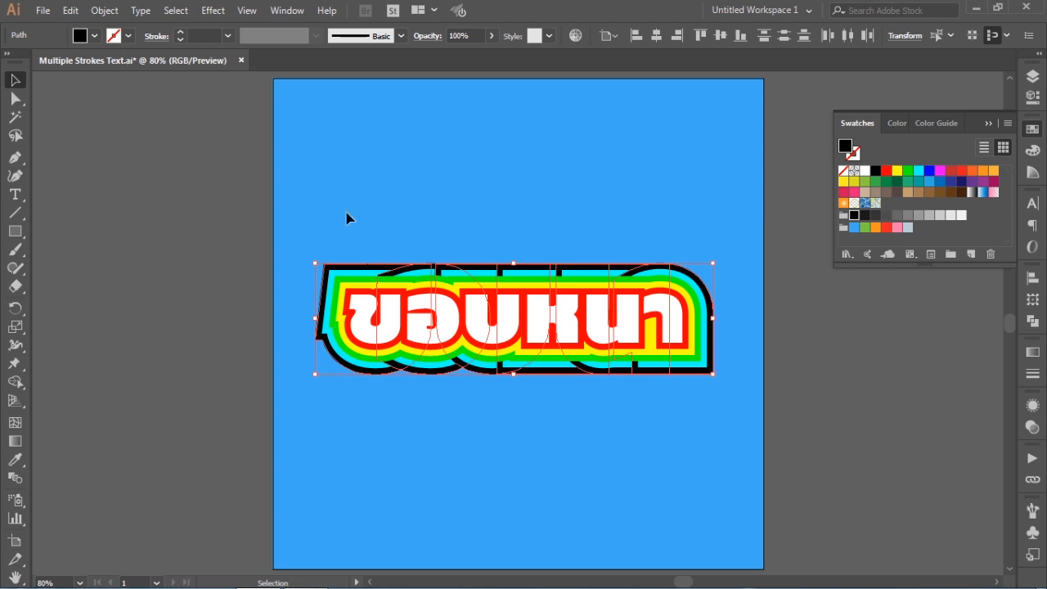
{"action": "right_click", "coordinate": [470, 265]}
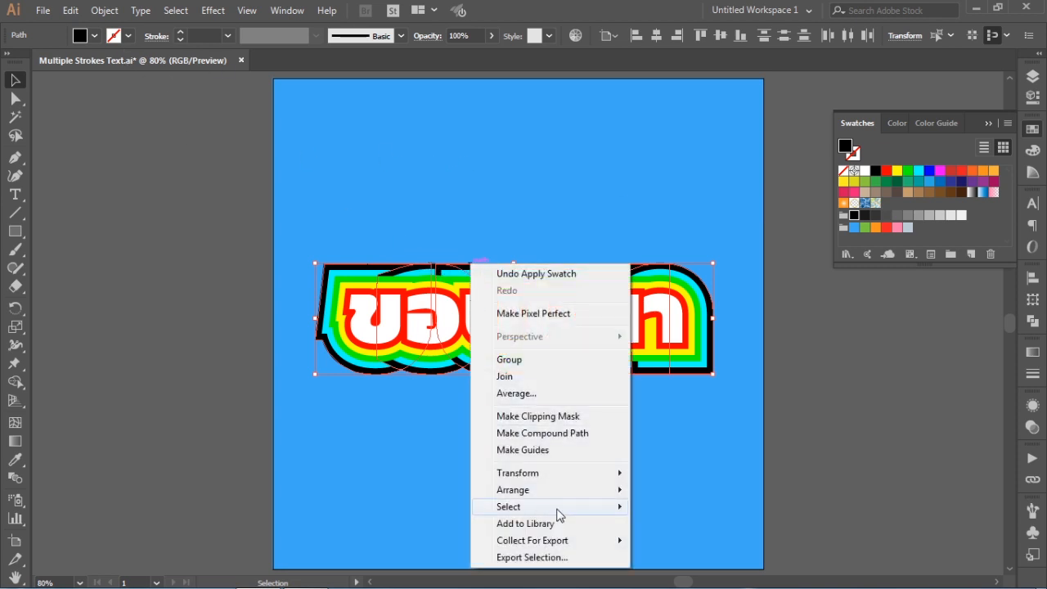
{"action": "mouse_move", "coordinate": [572, 492]}
{"action": "left_click", "coordinate": [715, 544]}
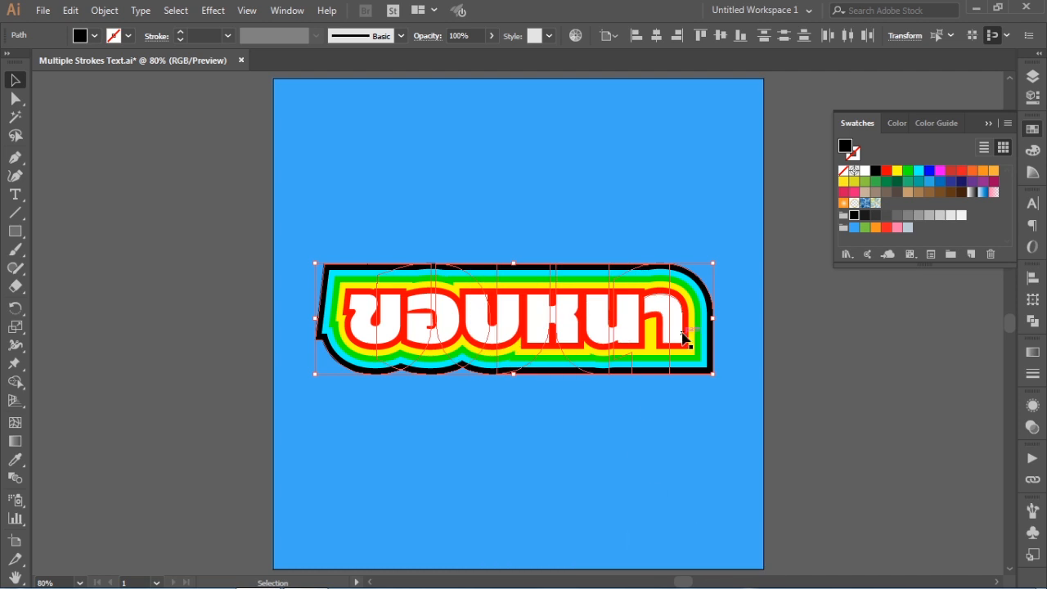
{"action": "left_click", "coordinate": [801, 345]}
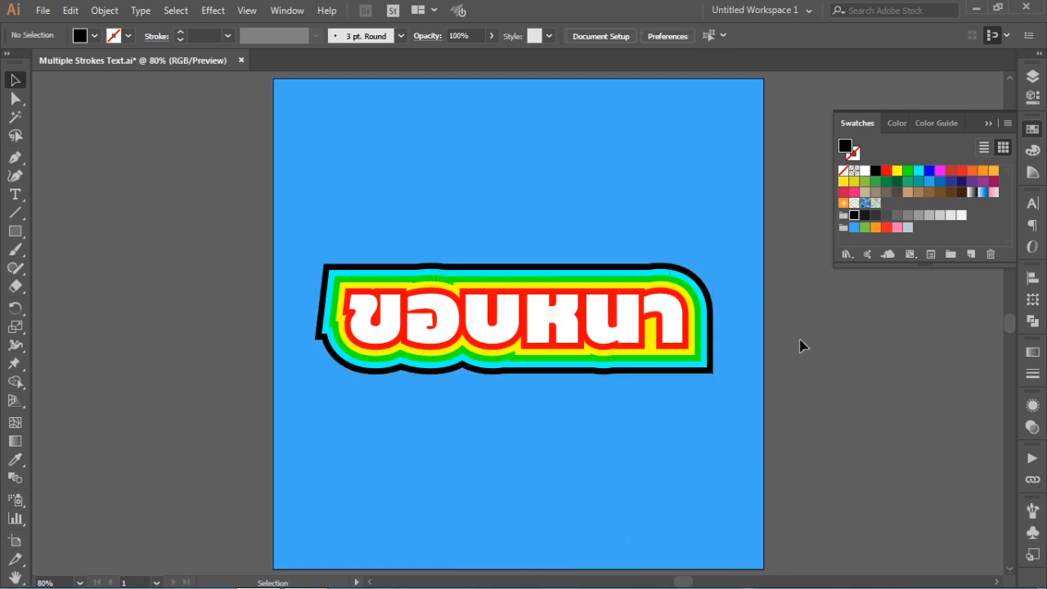